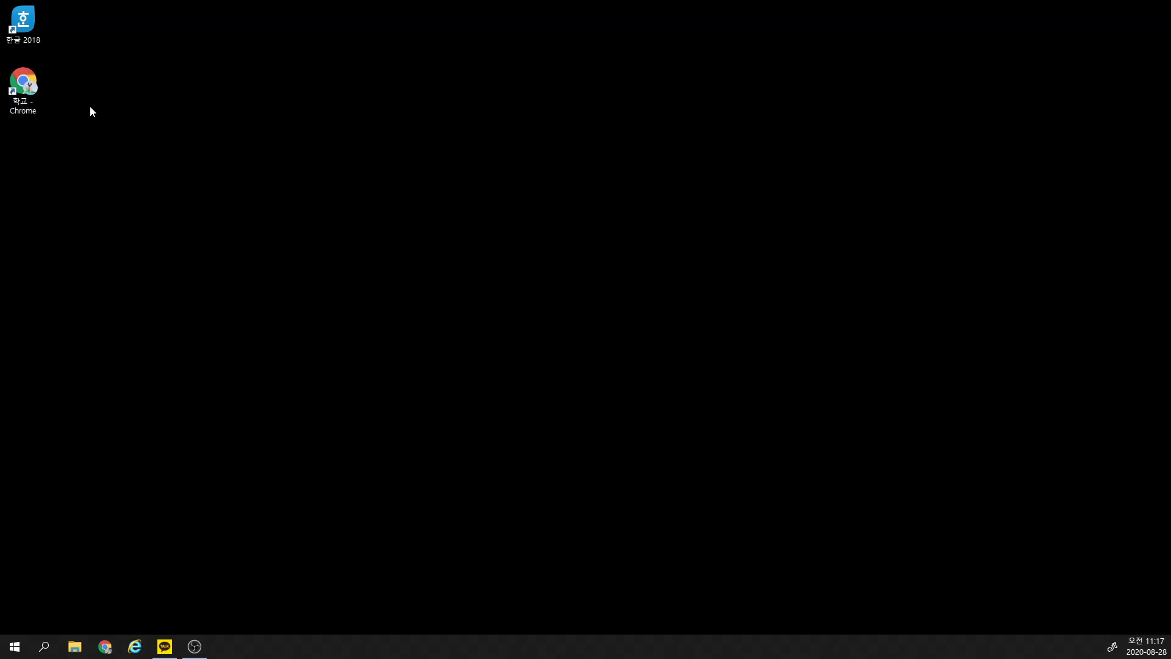
Step: Open Internet Explorer and search Naver for 크롬
left_click(135, 645)
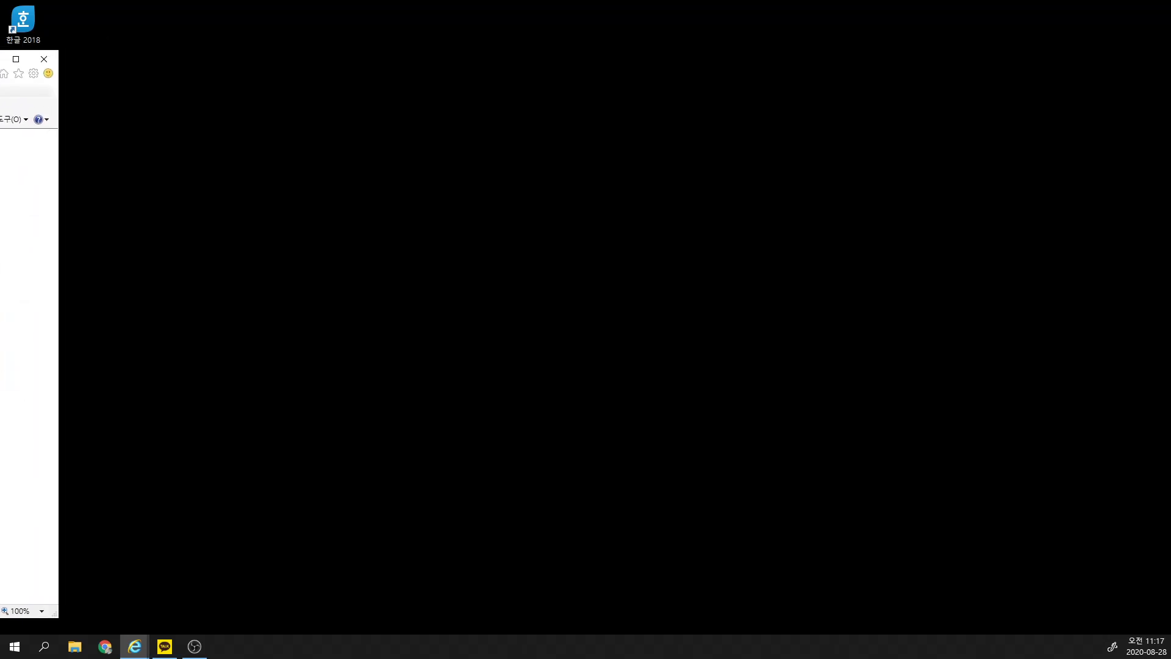
left_click_drag(0, 59, 398, 37)
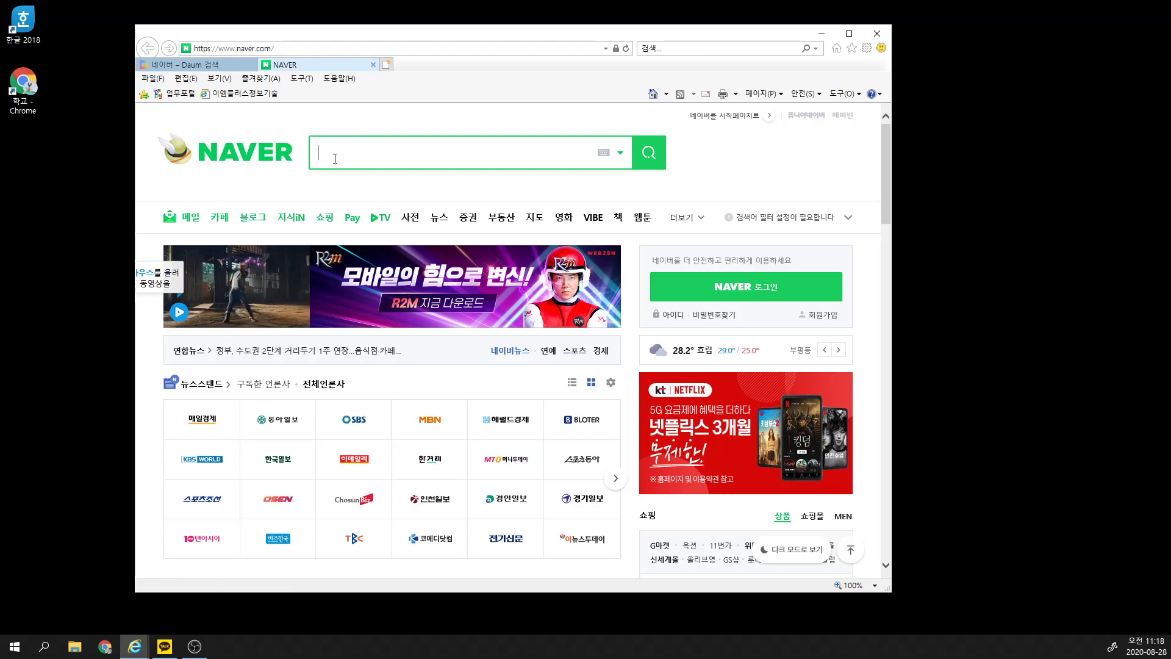
type("zmf")
key("BackSpace")
key("BackSpace")
key("BackSpace")
key("Hangul")
type("클롬")
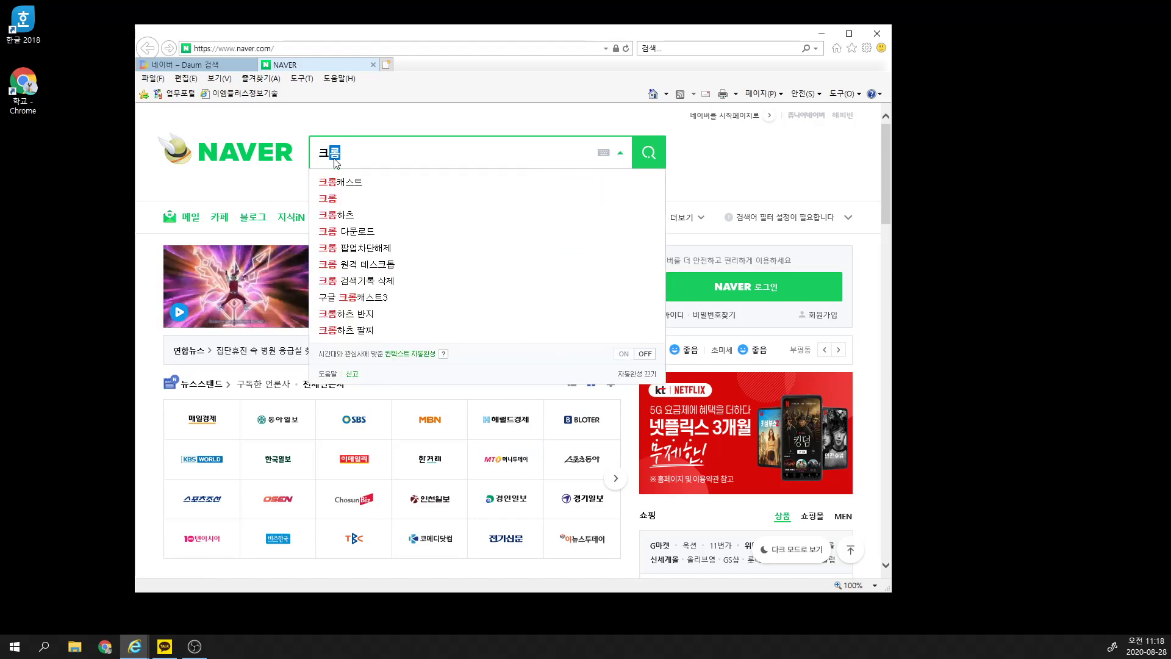
key("Return")
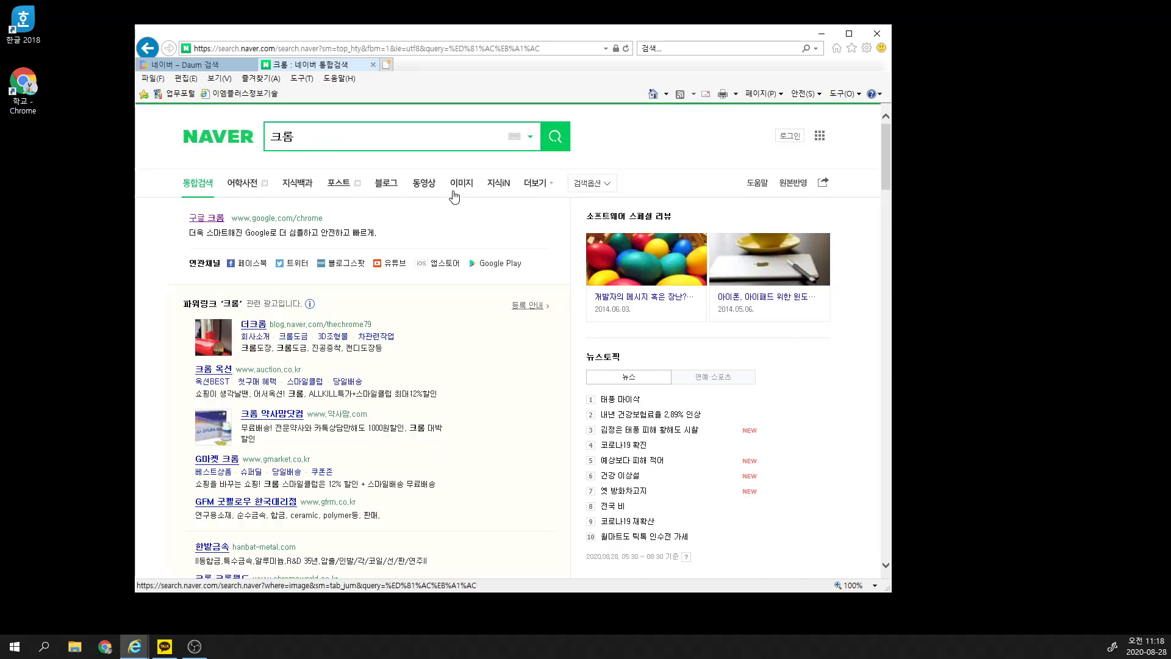
Step: Request the Chrome installer from Google's Chrome page, close that tab, and maximize the window
left_click(248, 223)
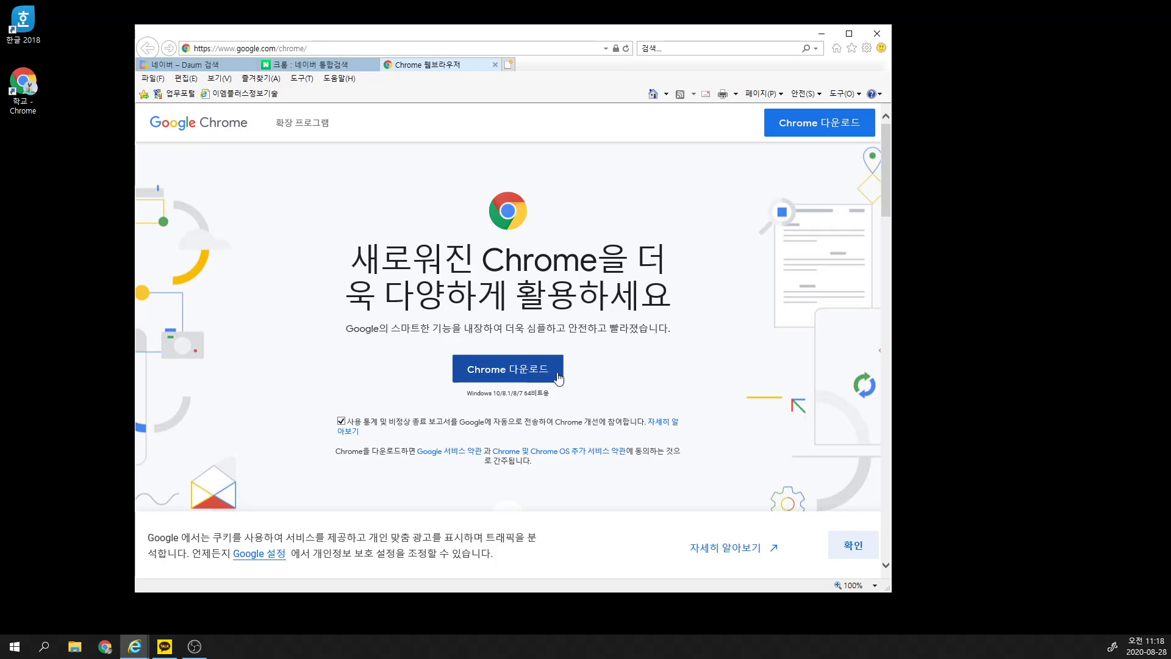
left_click(483, 380)
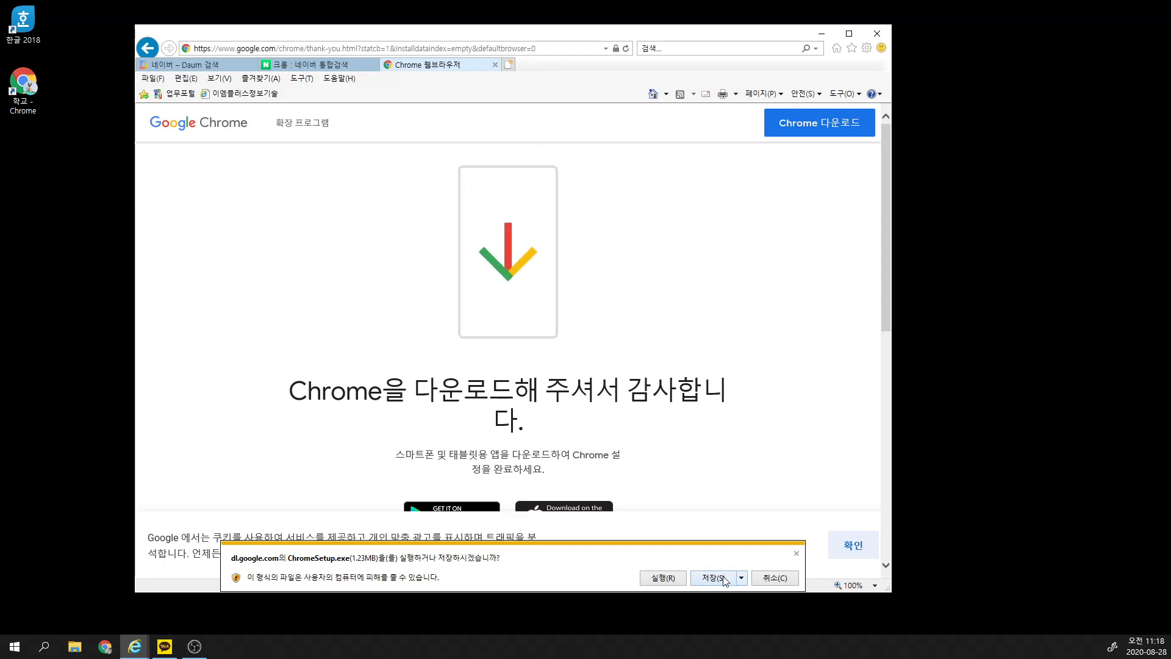
left_click(494, 65)
left_click(848, 34)
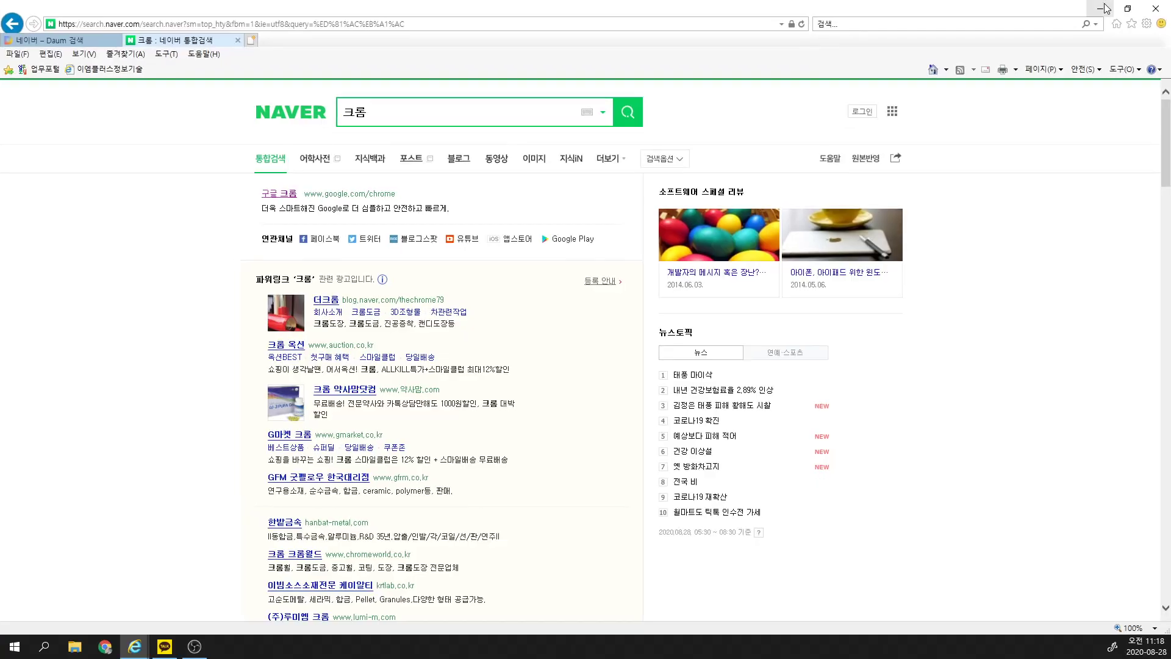
Step: Close Internet Explorer and launch Chrome from the 학교 - Chrome desktop shortcut
left_click(1149, 13)
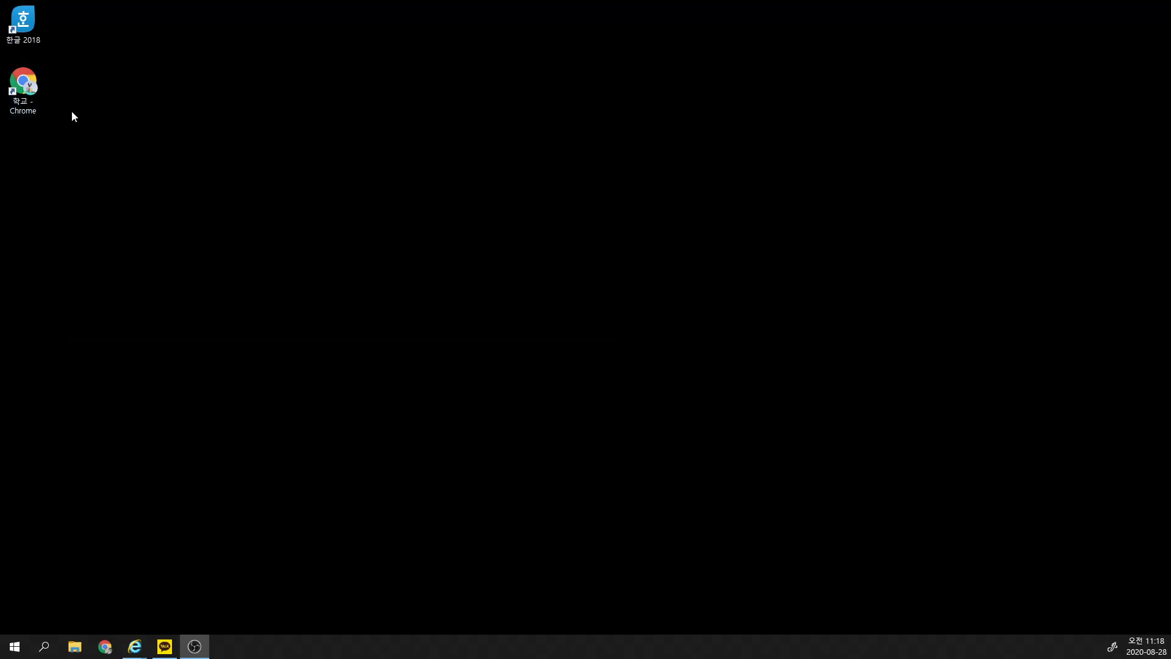
double_click(35, 90)
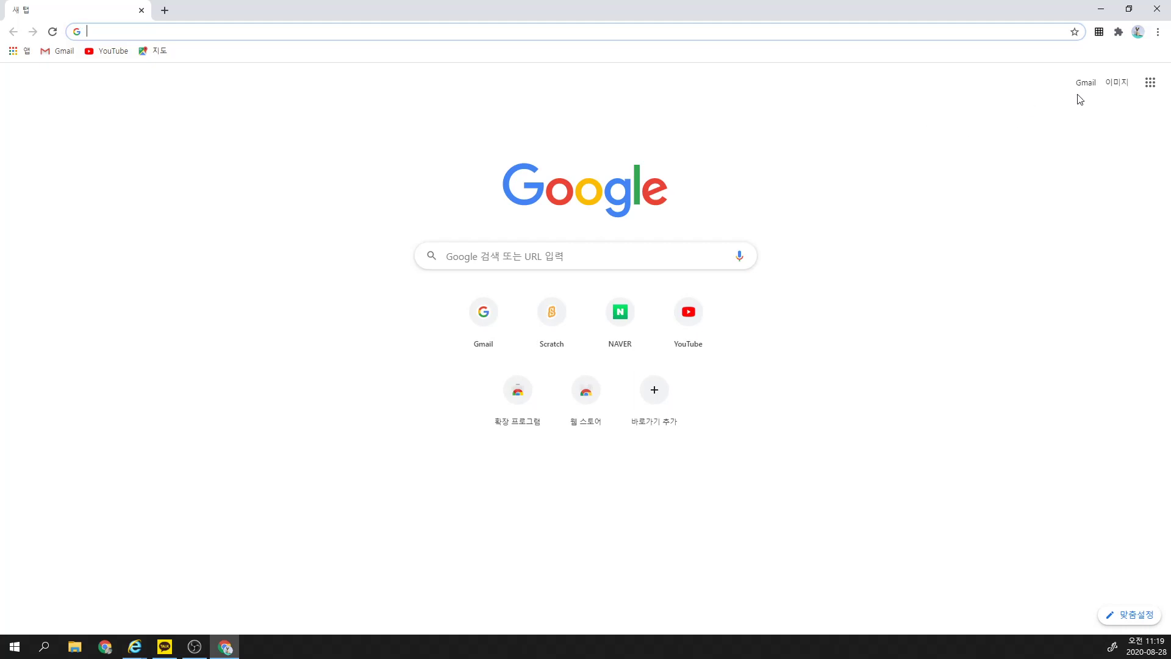
Step: Open Google Docs (문서) from the Google apps grid
left_click(1151, 85)
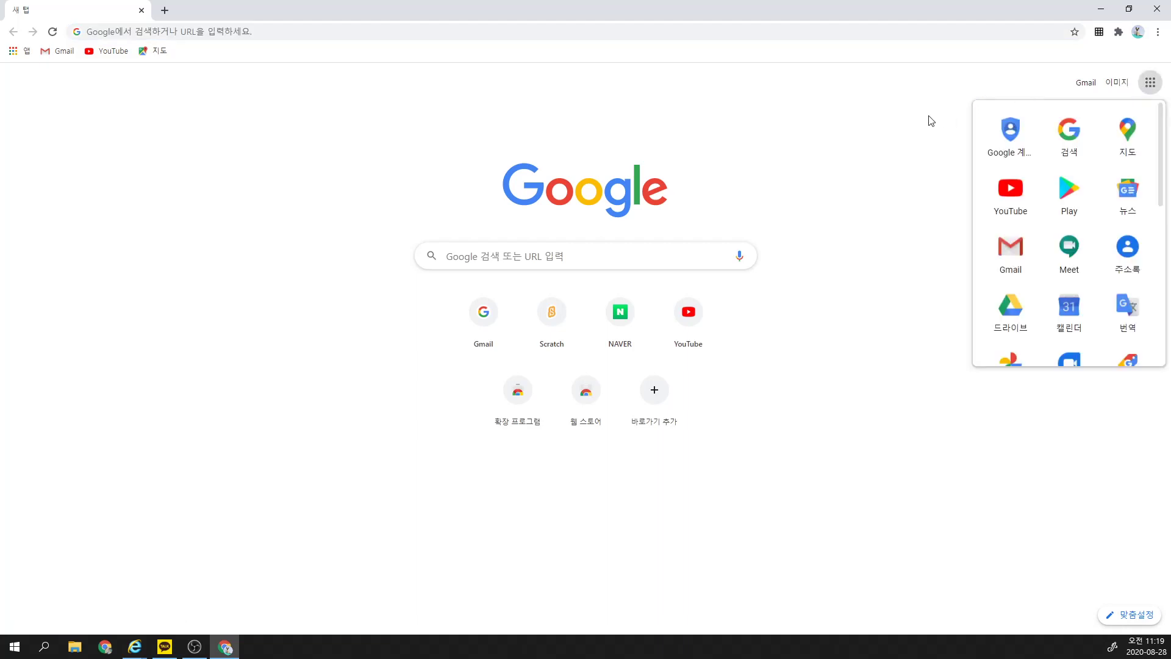
left_click(905, 126)
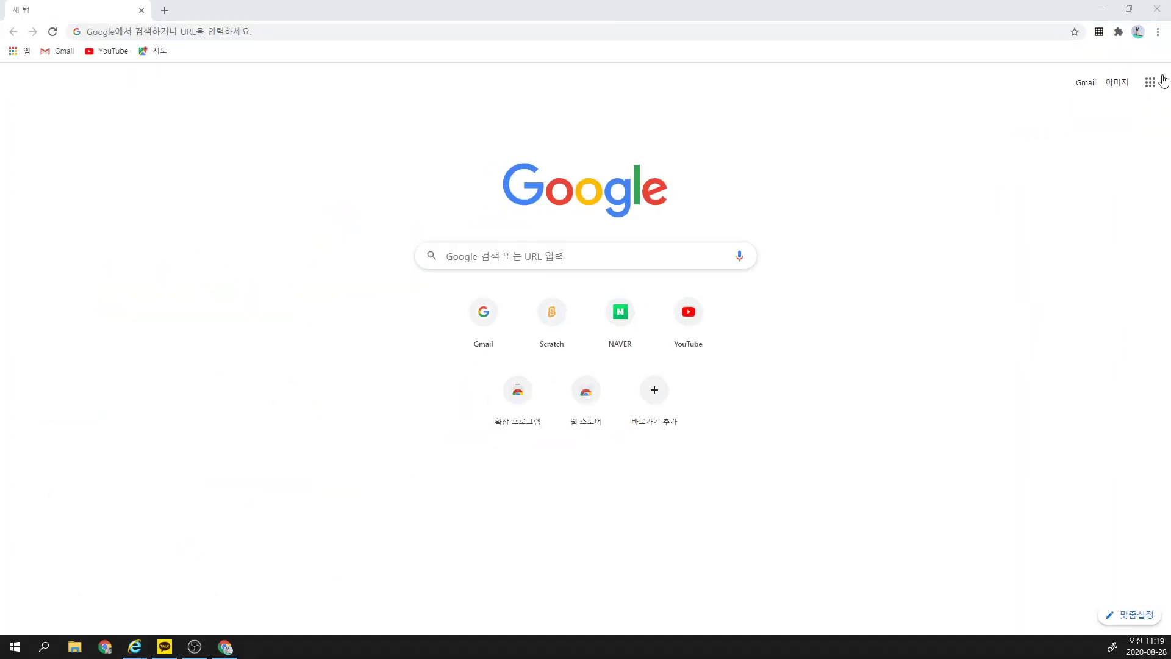
left_click(1157, 87)
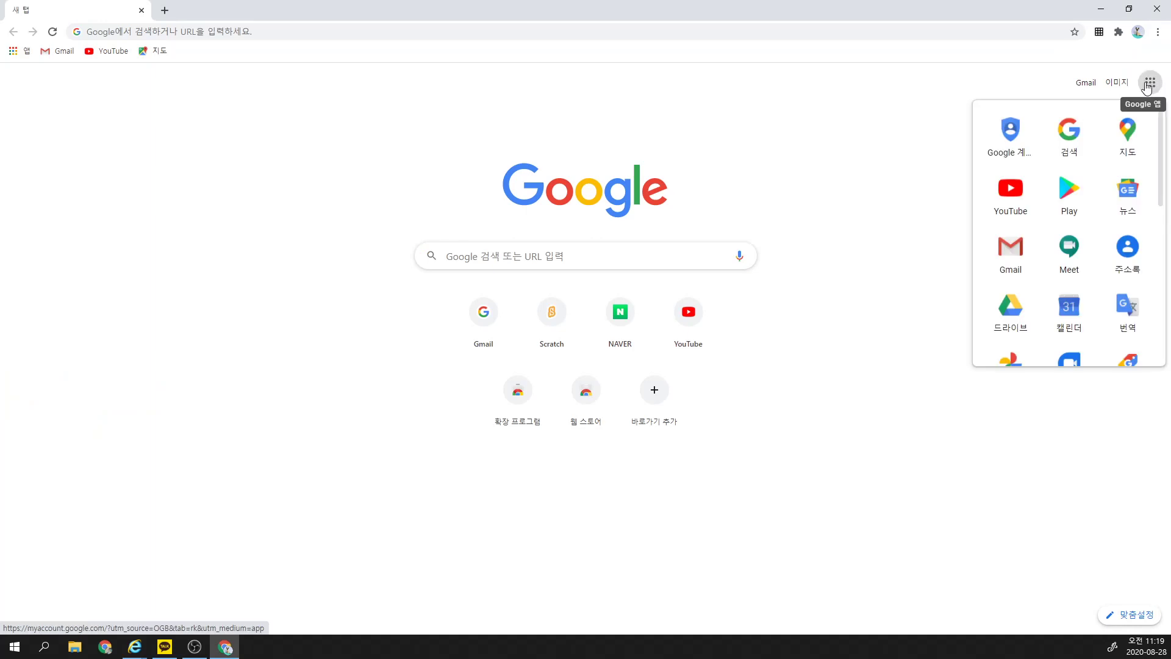
scroll(1069, 148, "down", 1)
scroll(1068, 146, "down", 2)
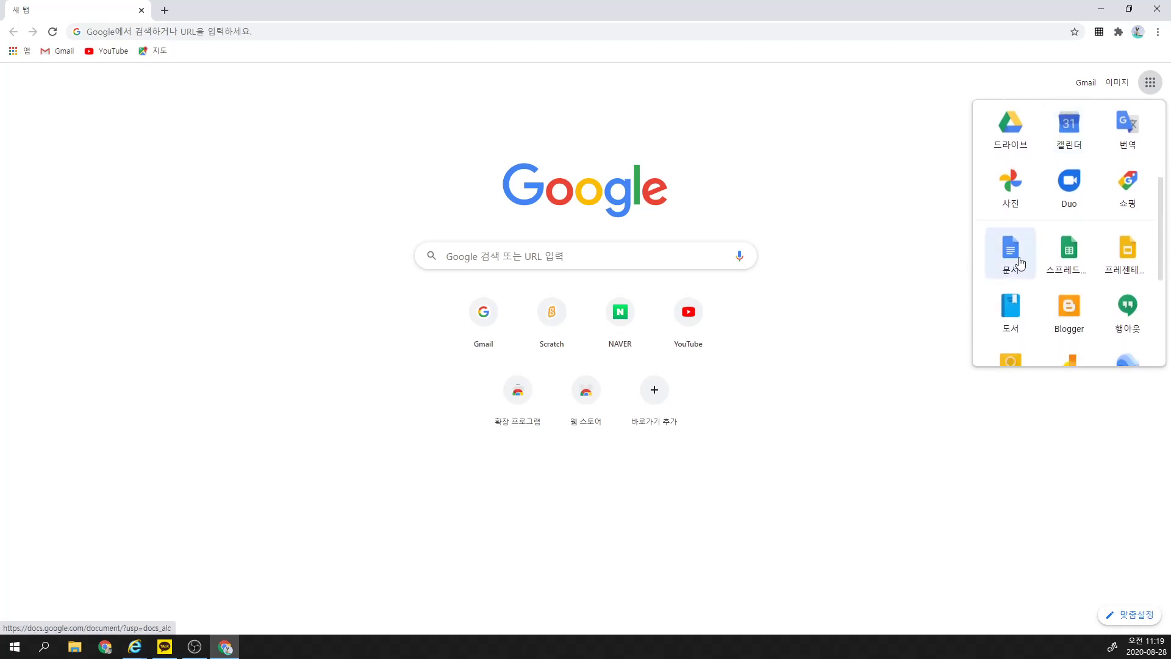
left_click(1020, 264)
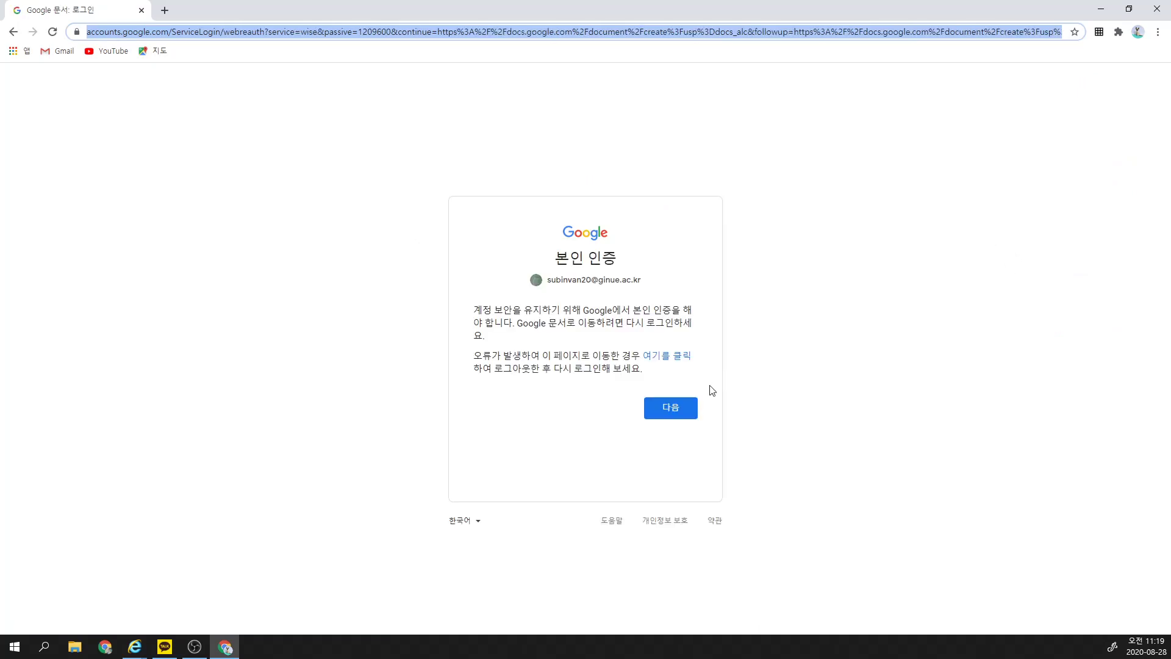
Step: Sign in to the Google account by entering the account password
left_click(683, 407)
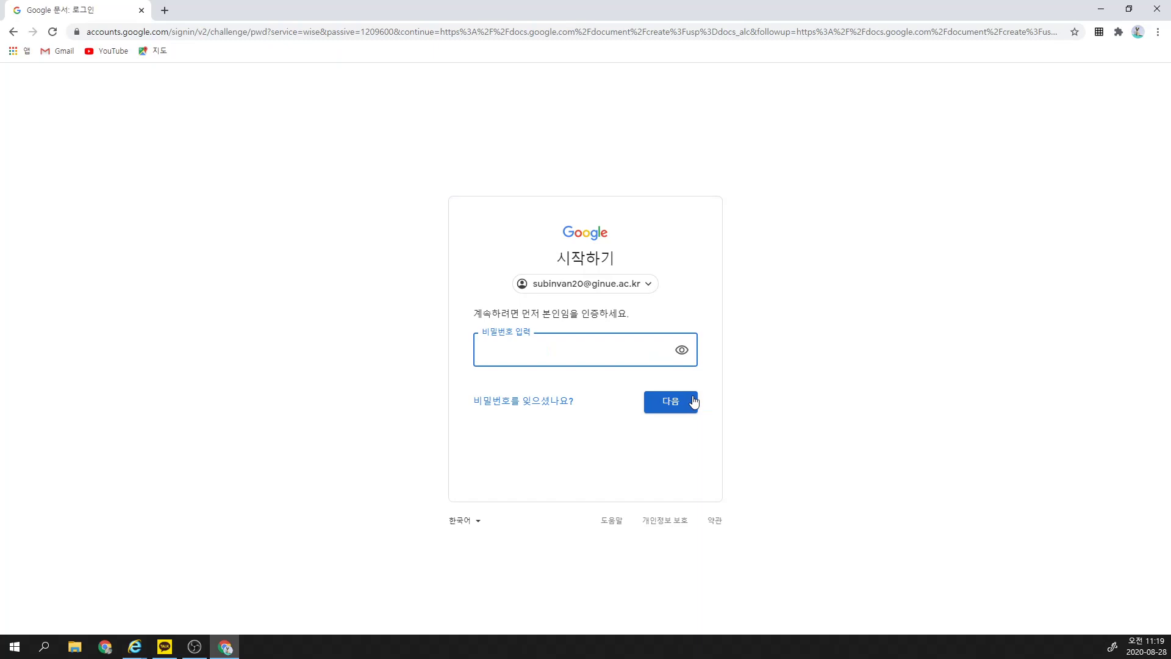
type("•••••••••••••")
key("Return")
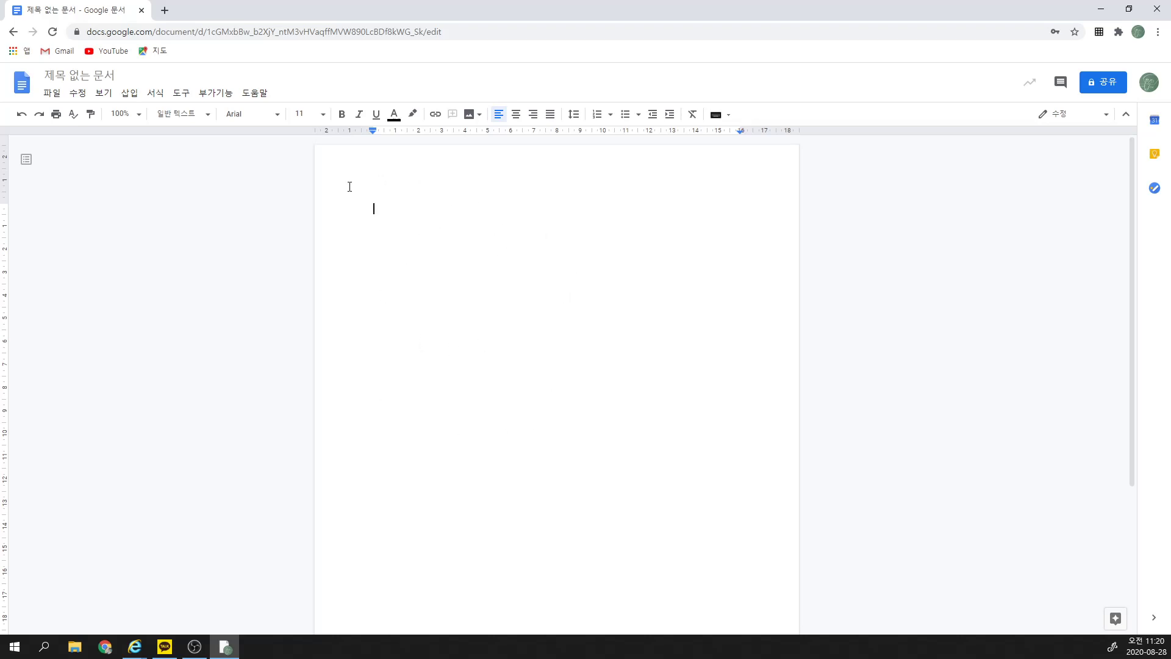
Step: Change the title 제목 없는 문서 to 자기소개
left_click(73, 75)
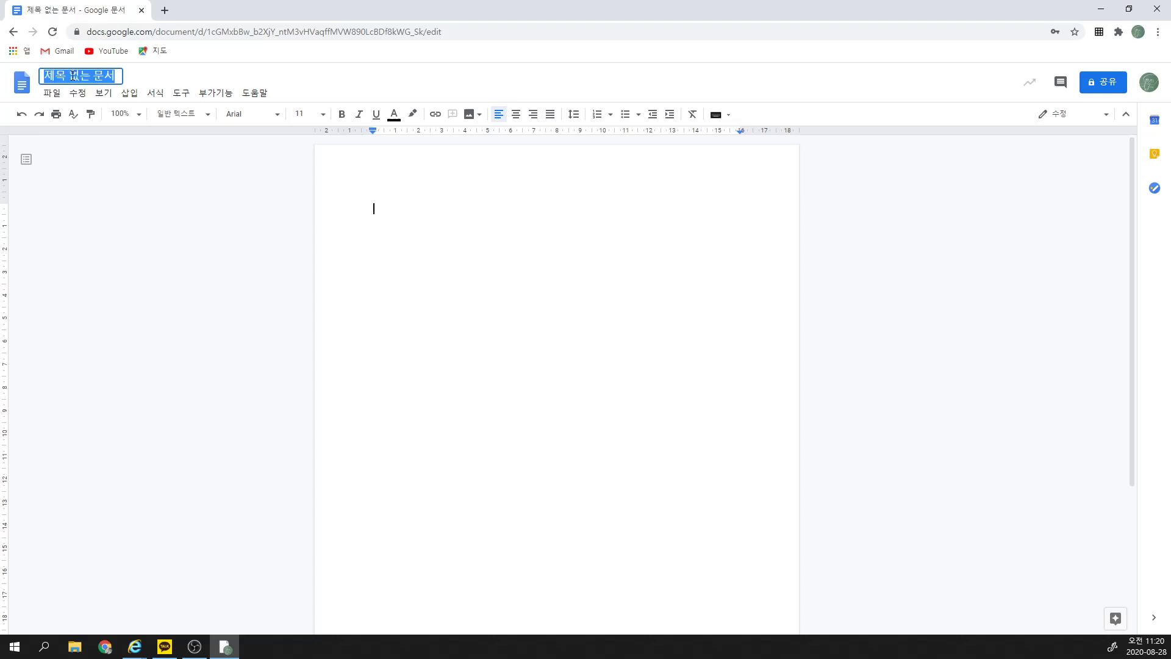
left_click(564, 239)
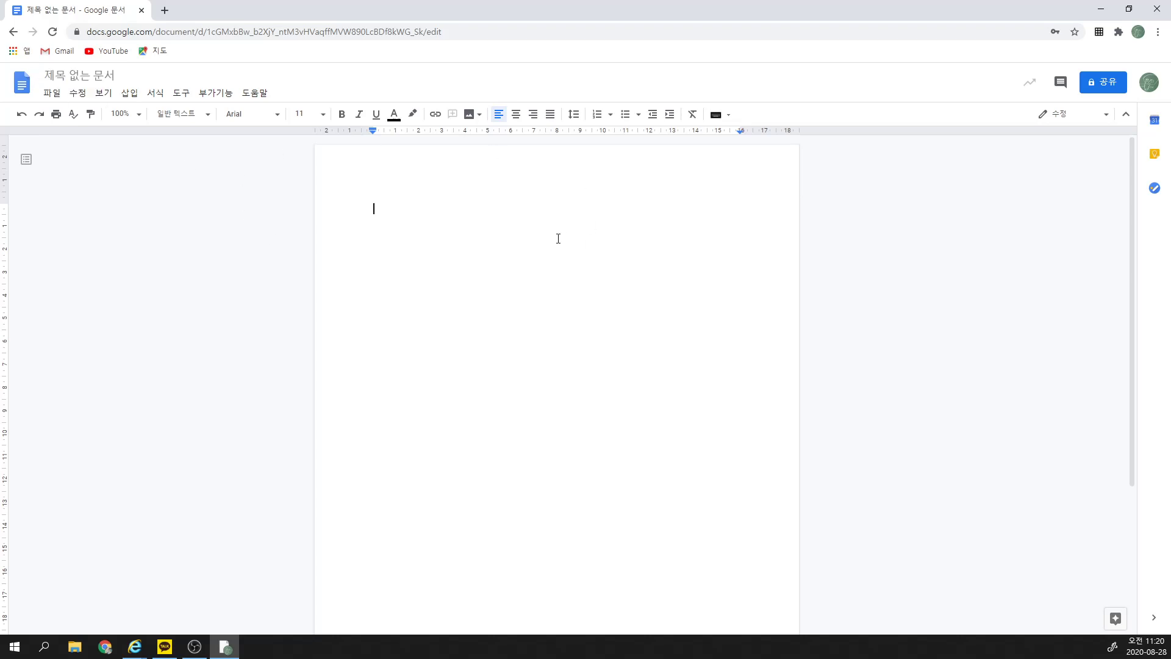
type("gks")
key("BackSpace")
key("BackSpace")
key("BackSpace")
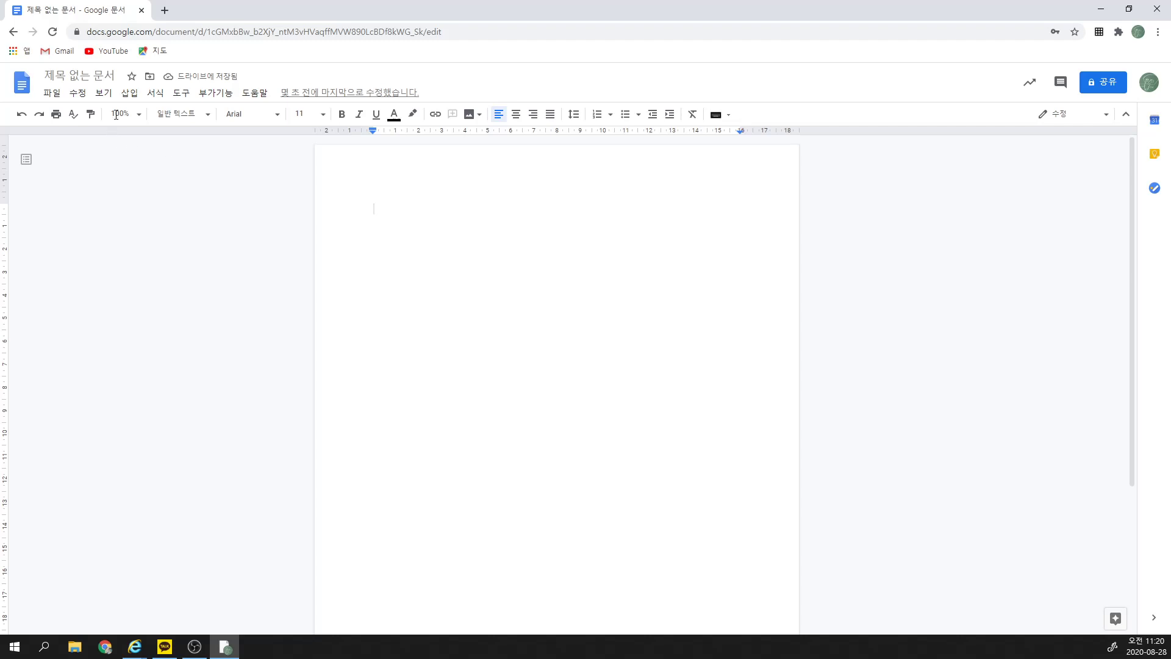
left_click(77, 70)
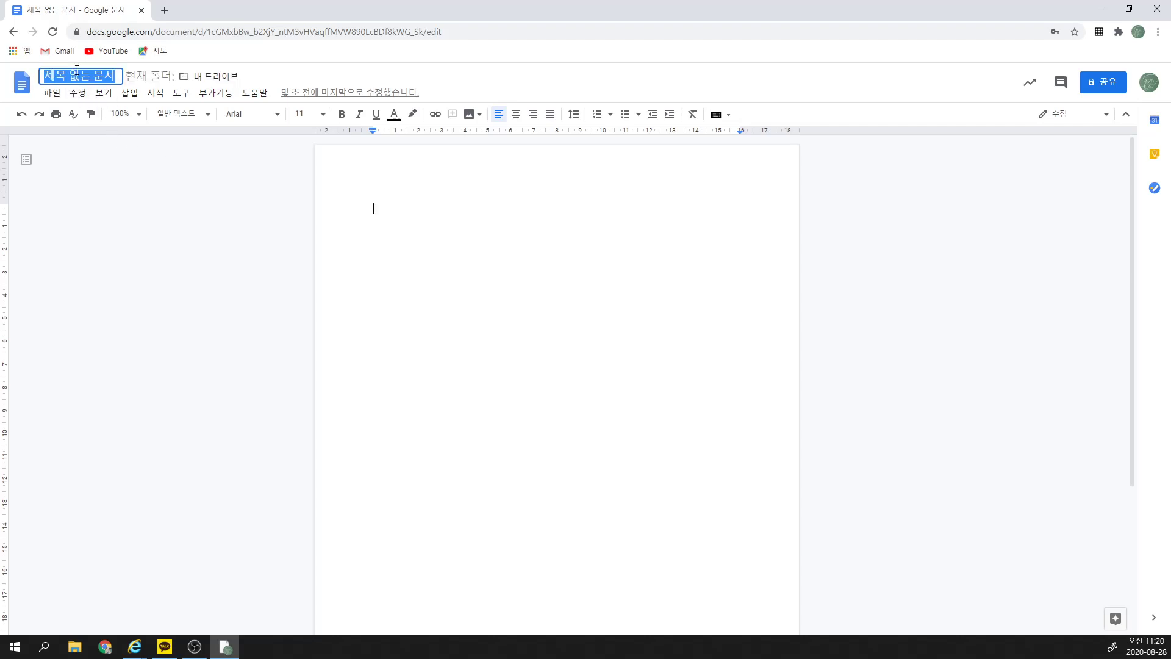
type("자기소대")
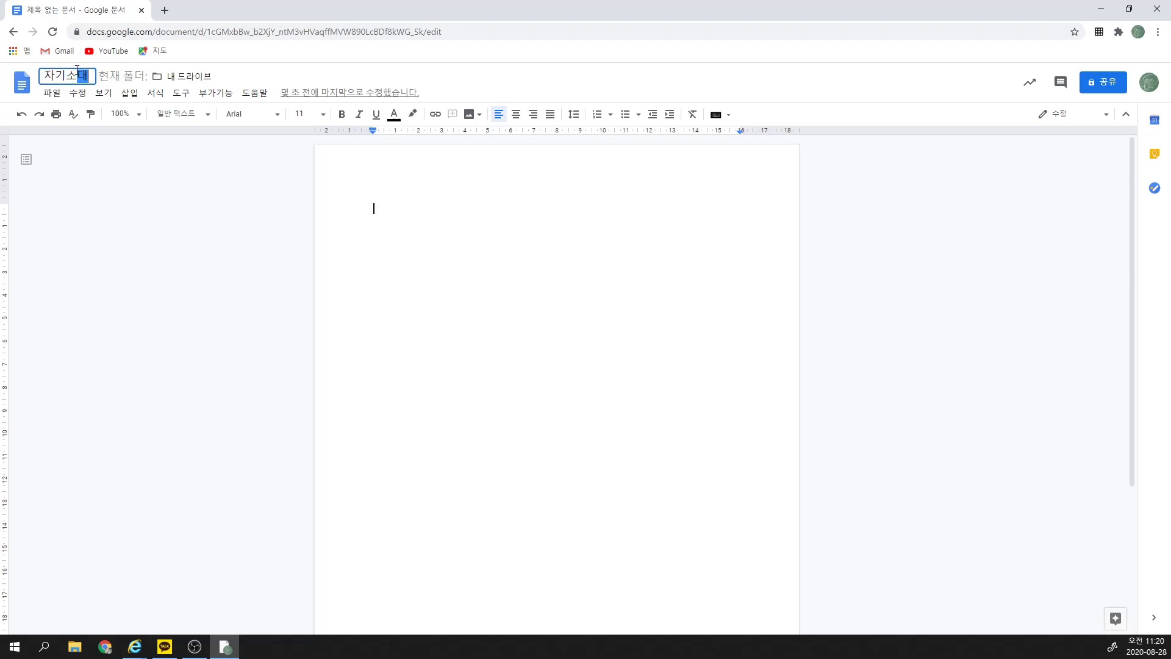
key("BackSpace")
type("개")
left_click(154, 172)
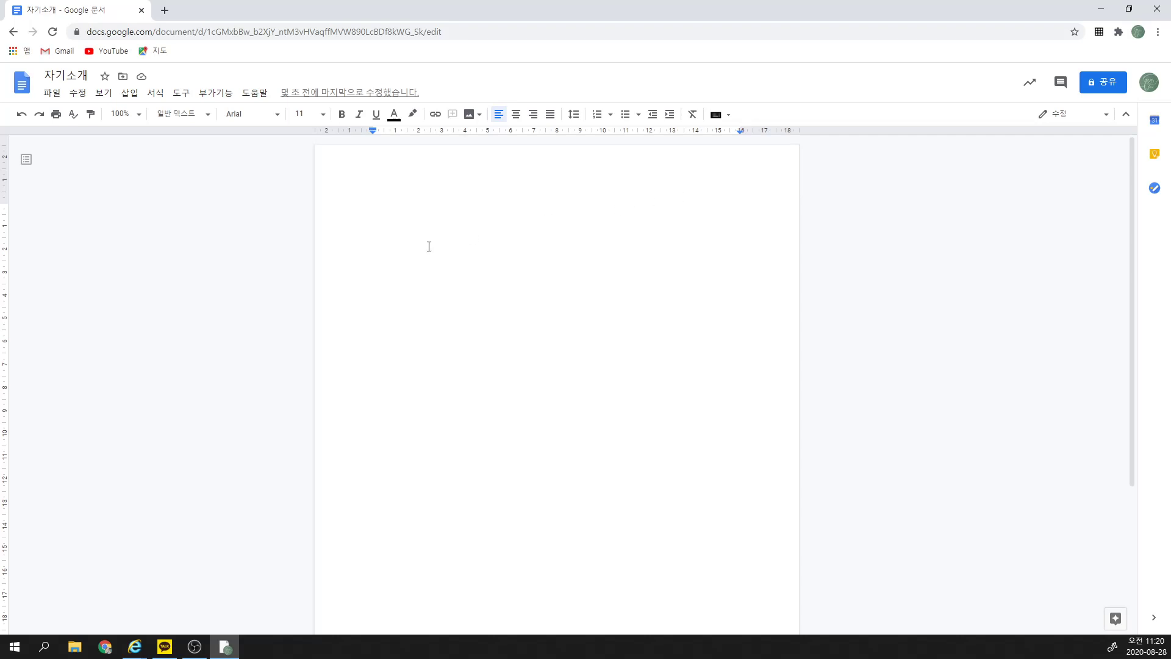
Step: Type <자기소개> as the first line and select the whole line for formatting
type("<자기소개>")
double_click(402, 205)
left_click_drag(428, 209, 371, 205)
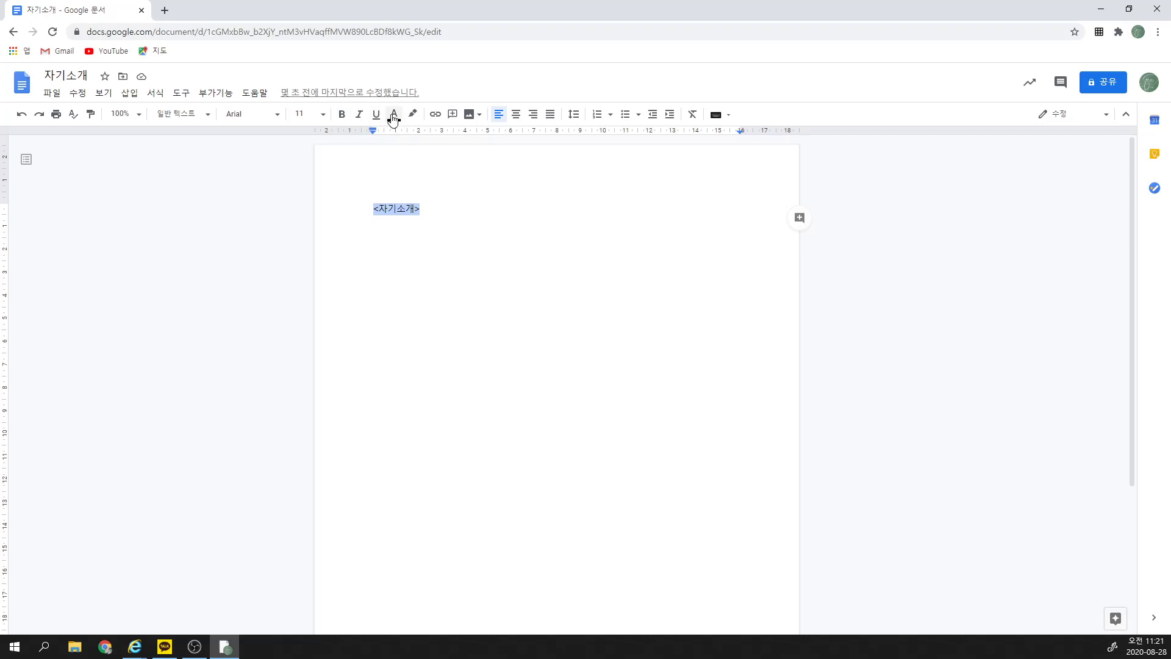
left_click(276, 115)
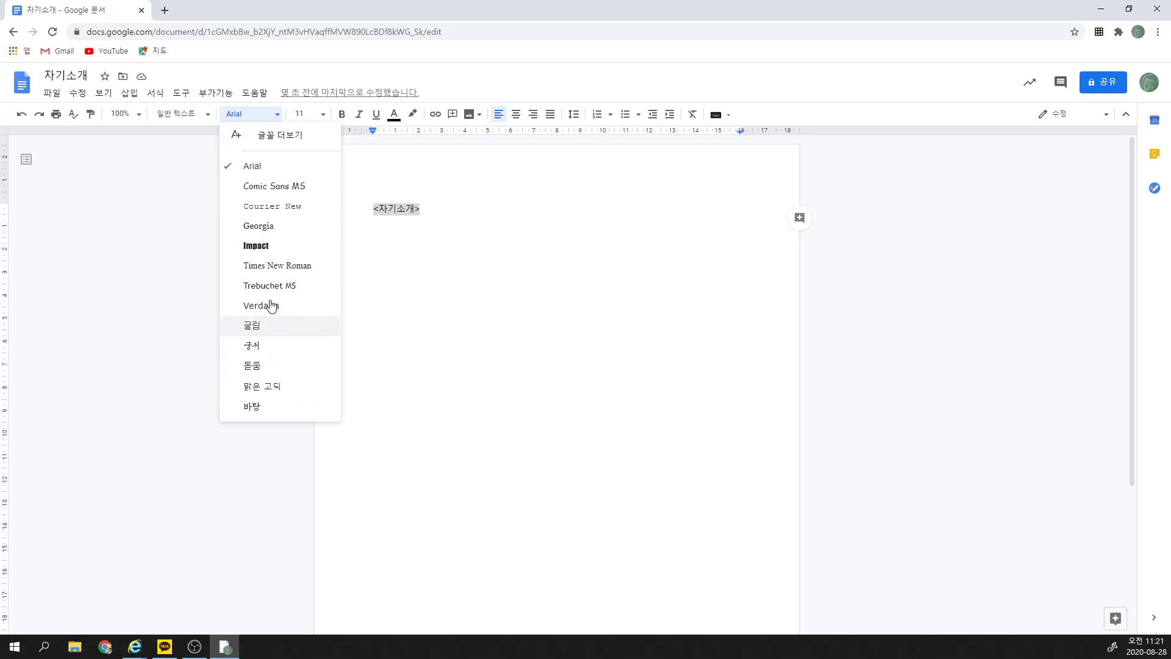
Step: Format the <자기소개> heading as 맑은 고딕, size 30, bold
left_click(285, 136)
scroll(498, 343, "down", 8)
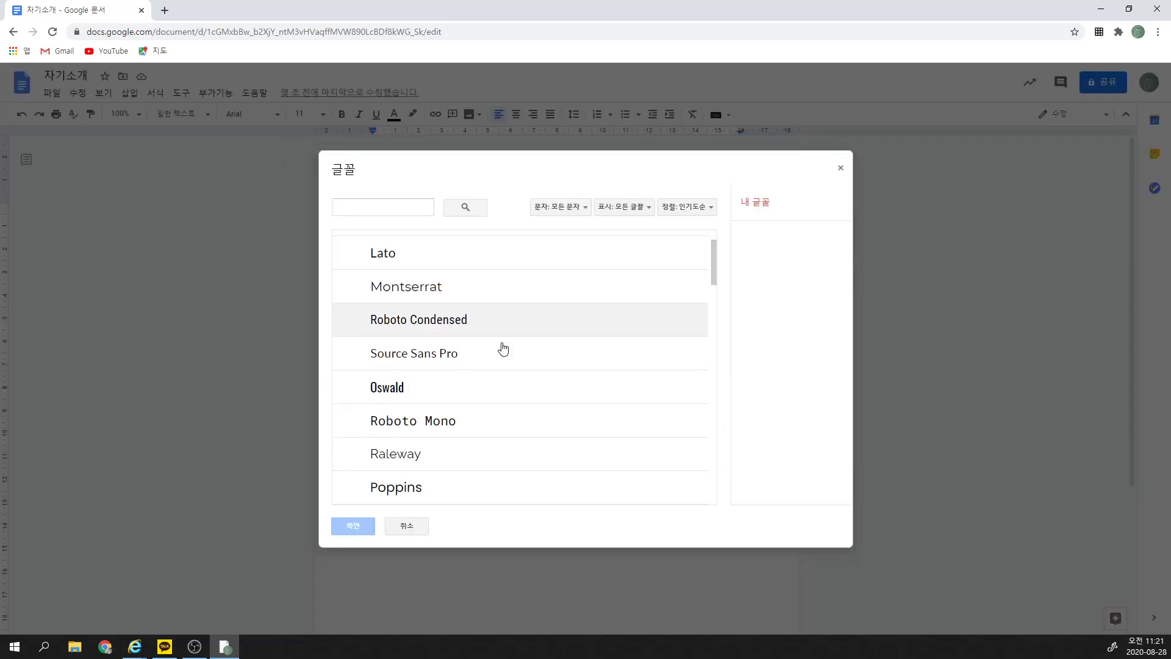
scroll(497, 343, "down", 15)
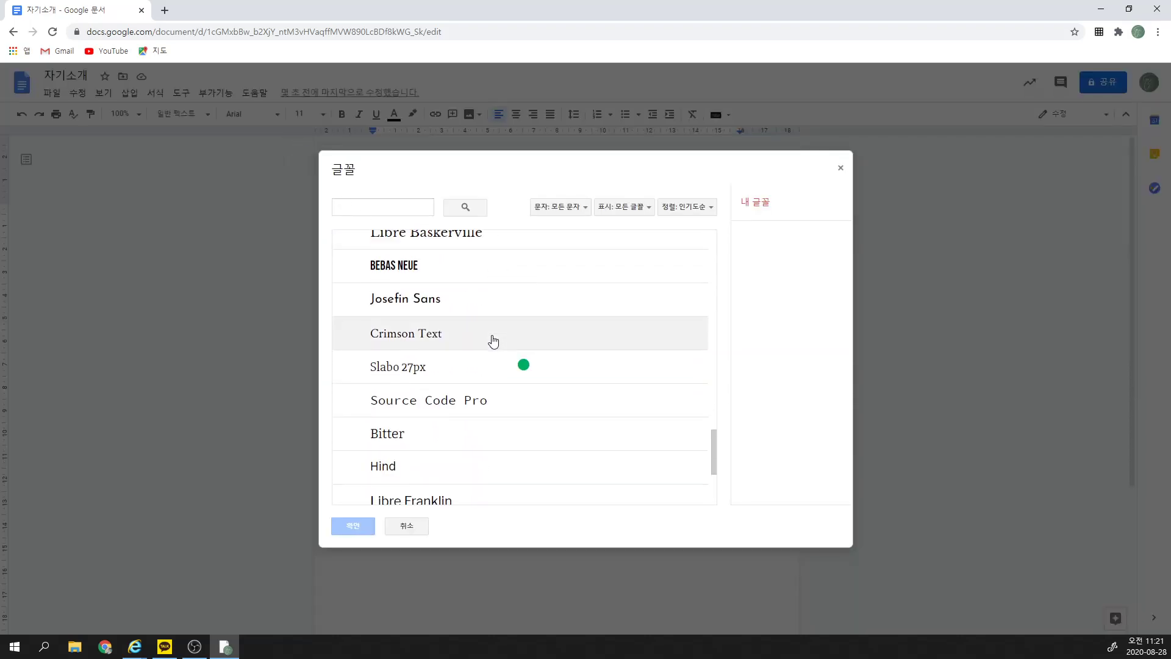
scroll(493, 341, "down", 12)
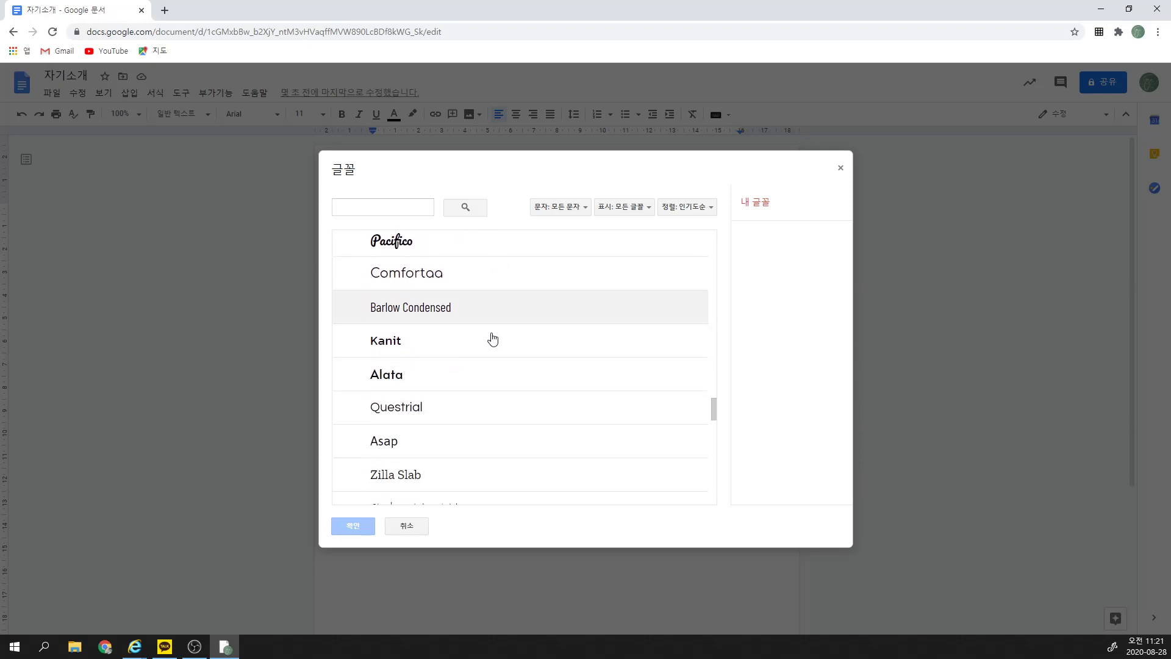
left_click(417, 528)
left_click(274, 114)
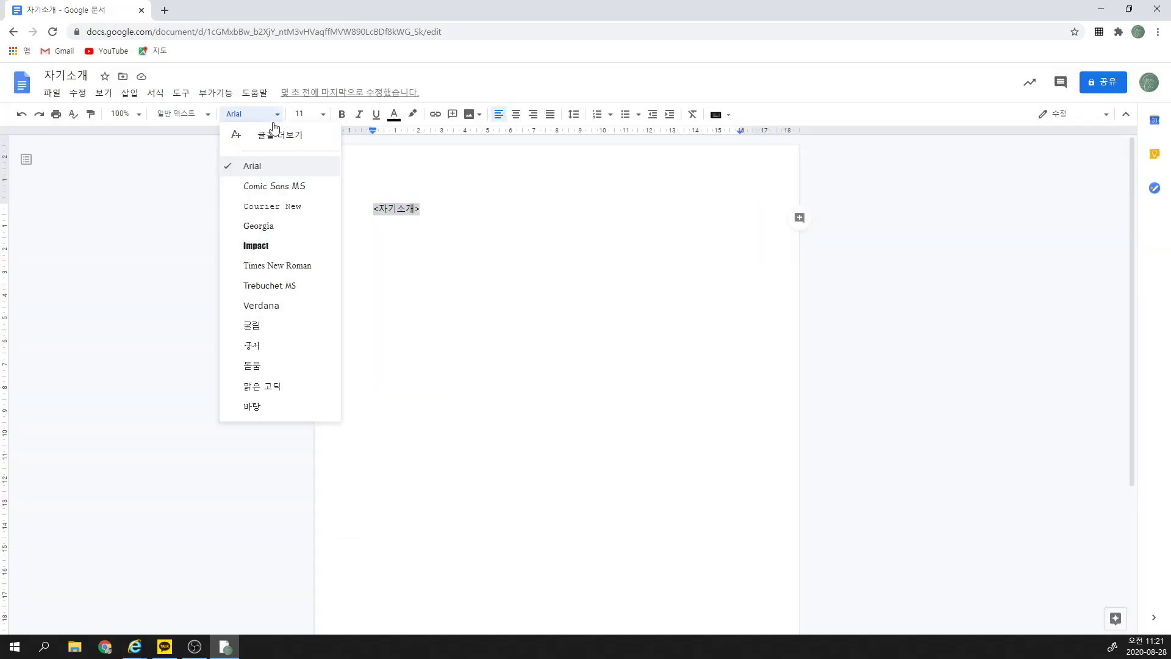
left_click(281, 390)
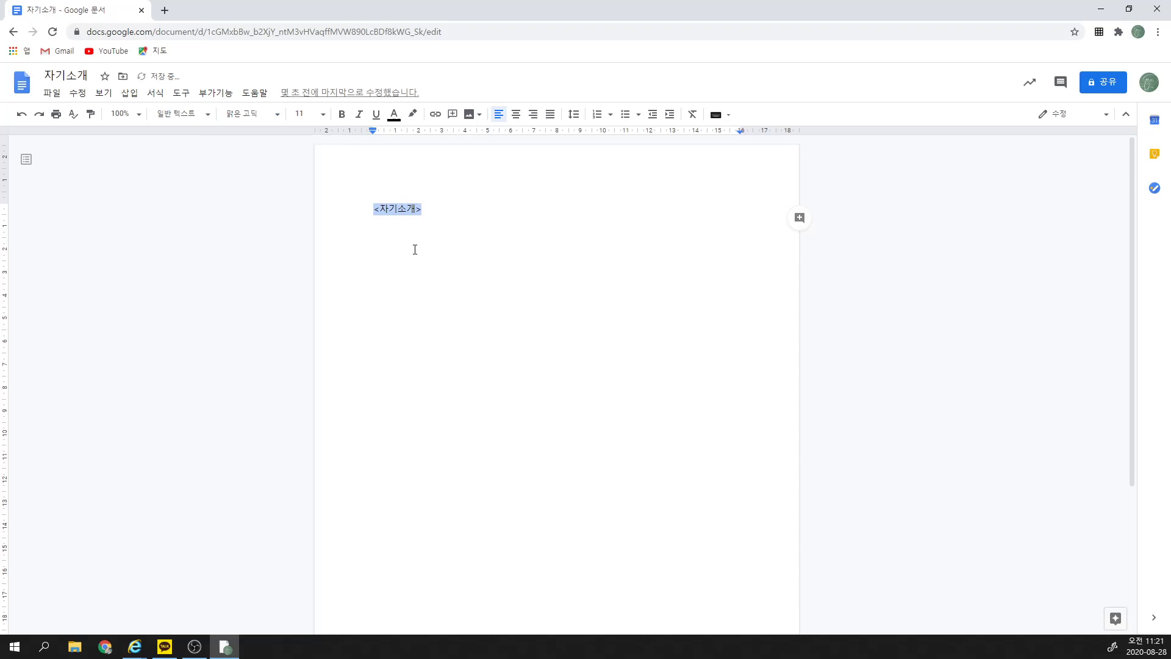
left_click(325, 115)
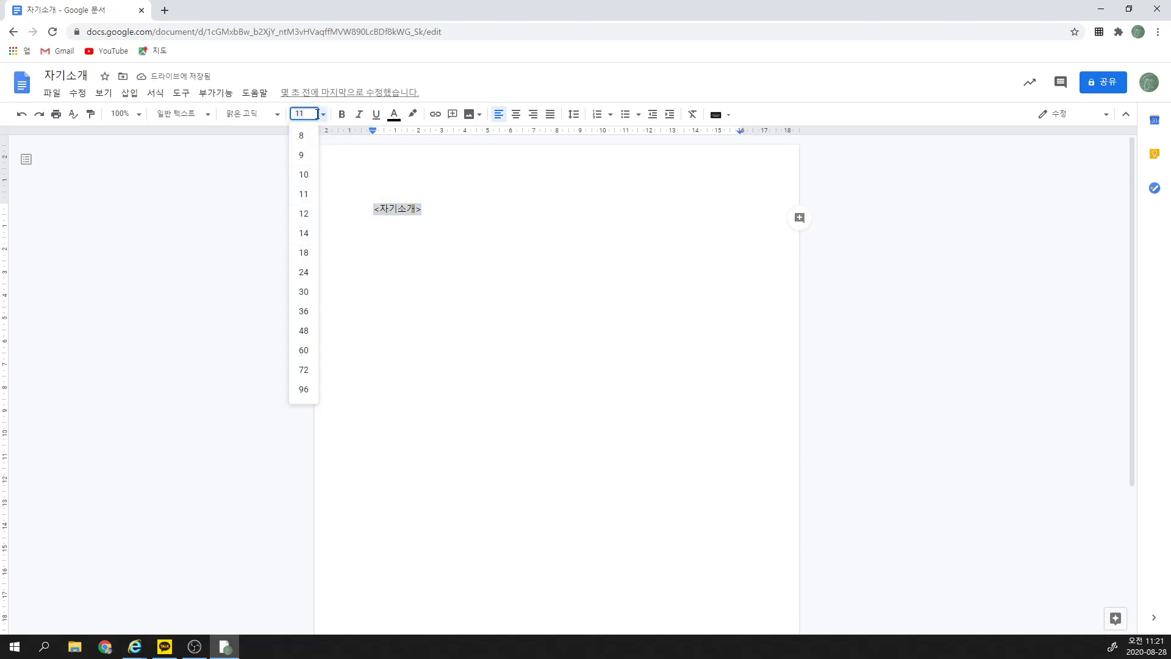
left_click(305, 294)
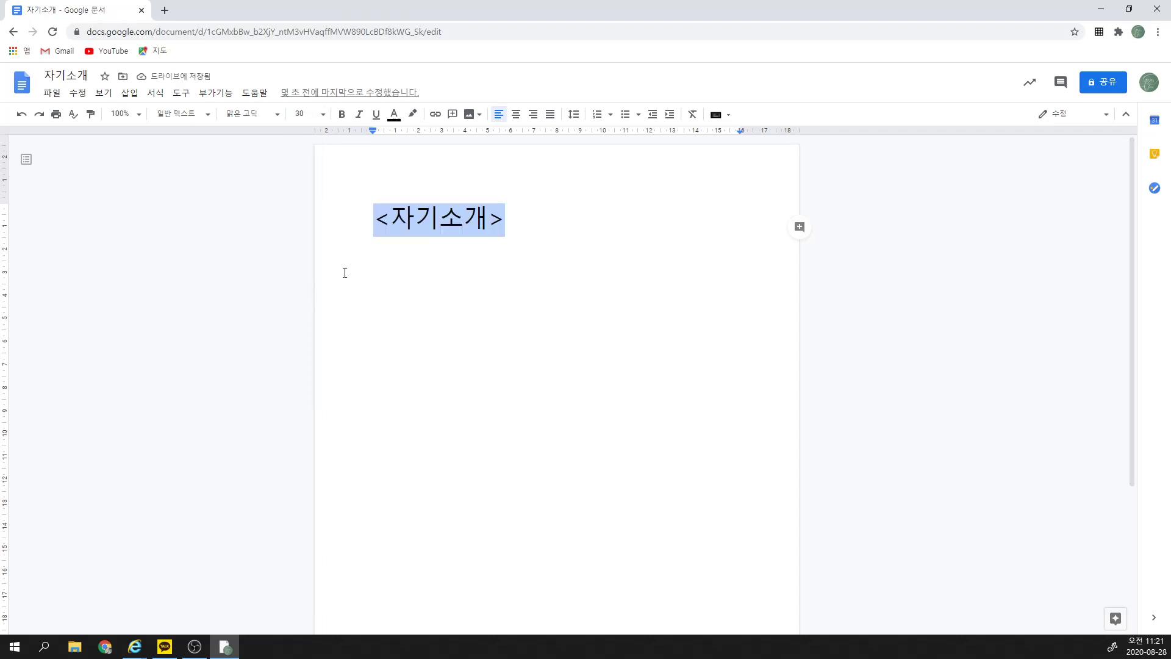
left_click(343, 115)
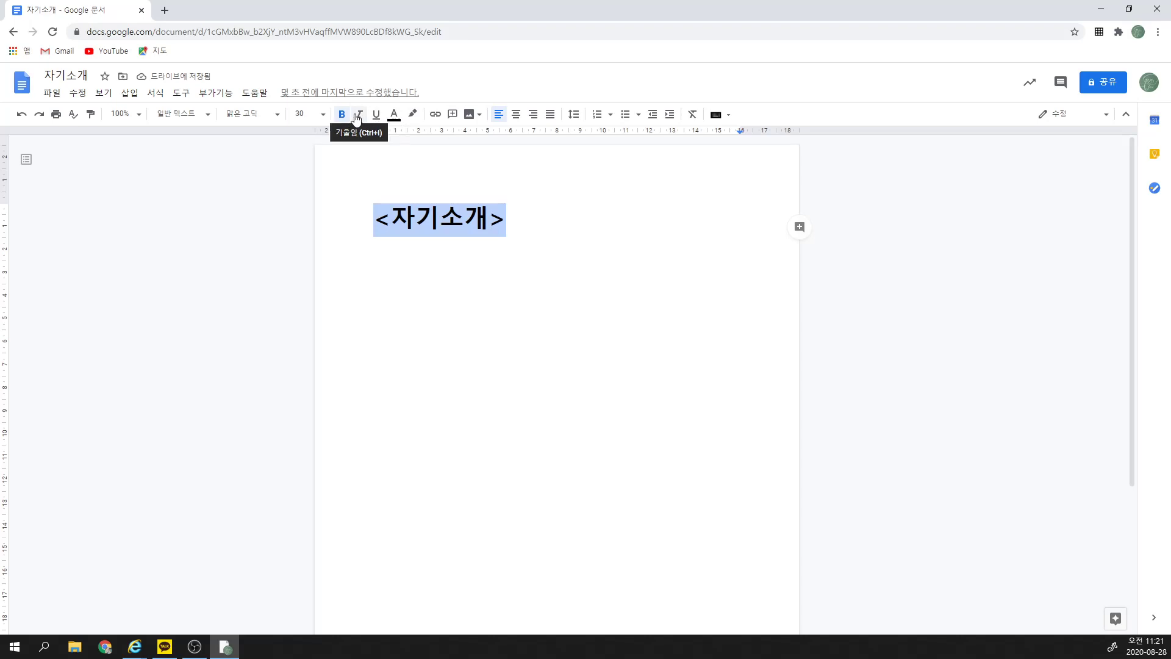
Step: Colour the <자기소개> heading blue and center-align it
left_click(396, 117)
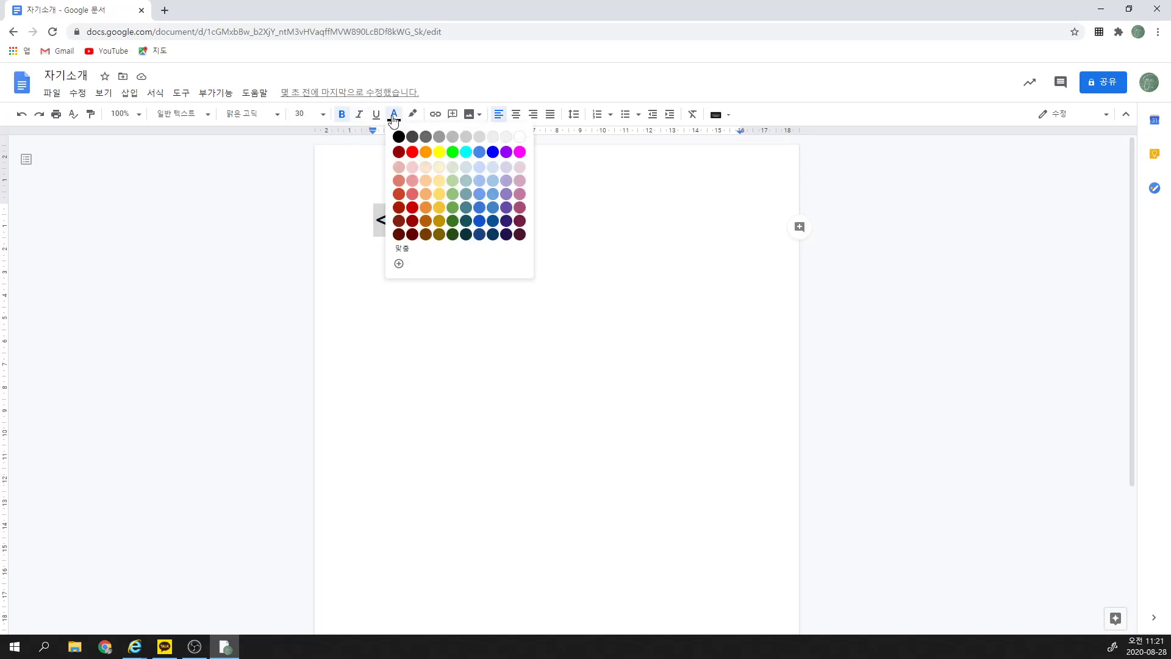
left_click(493, 153)
left_click(527, 252)
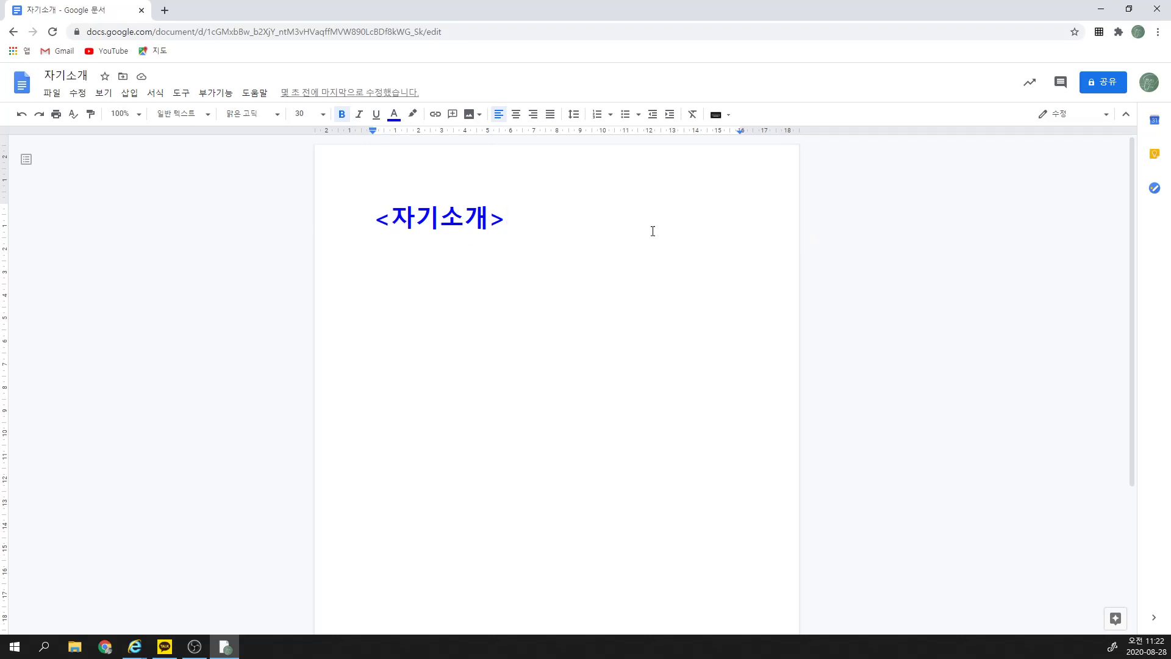
left_click(516, 116)
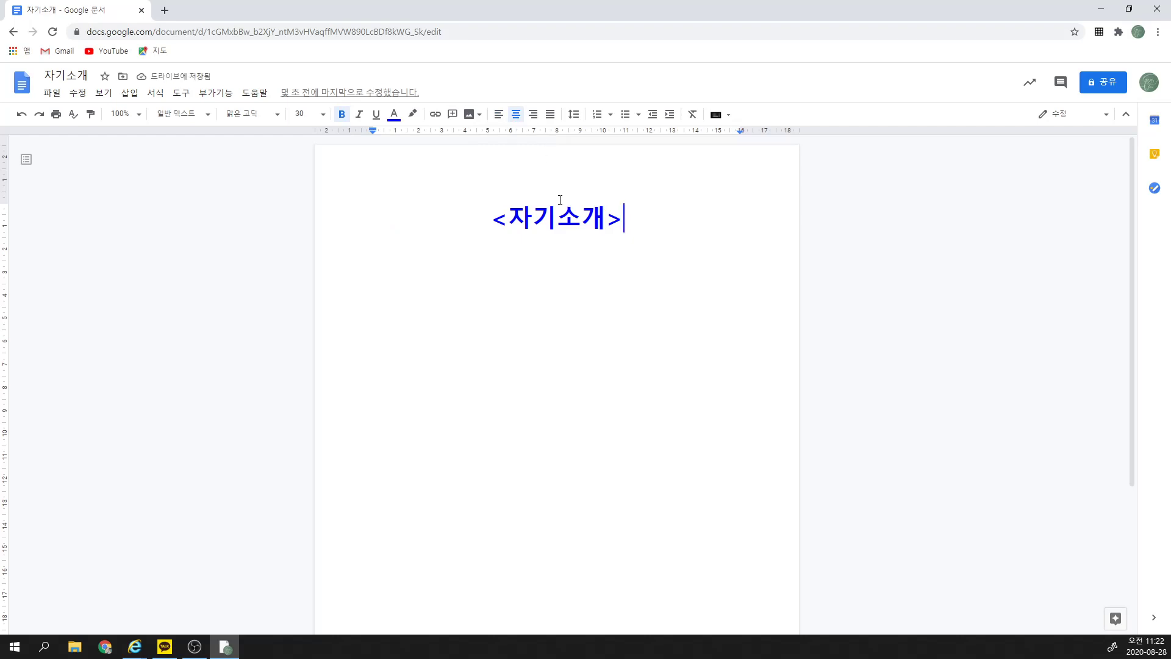
Step: Start a new line under the heading in 굴림, size 12, black text
key("Return")
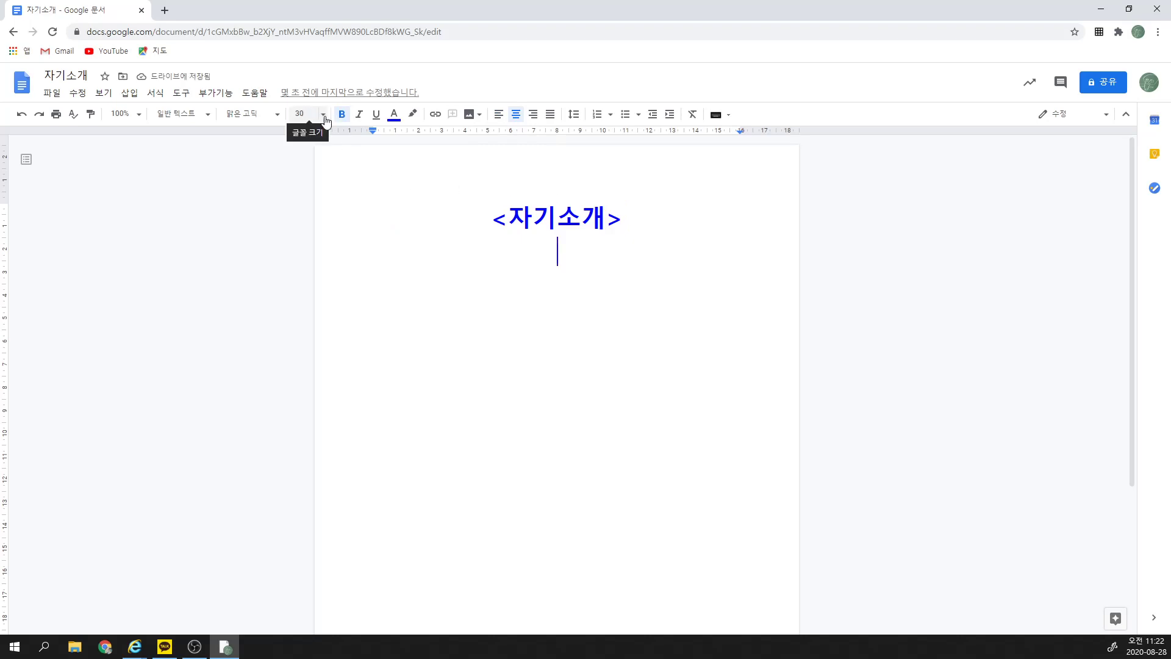
left_click(278, 115)
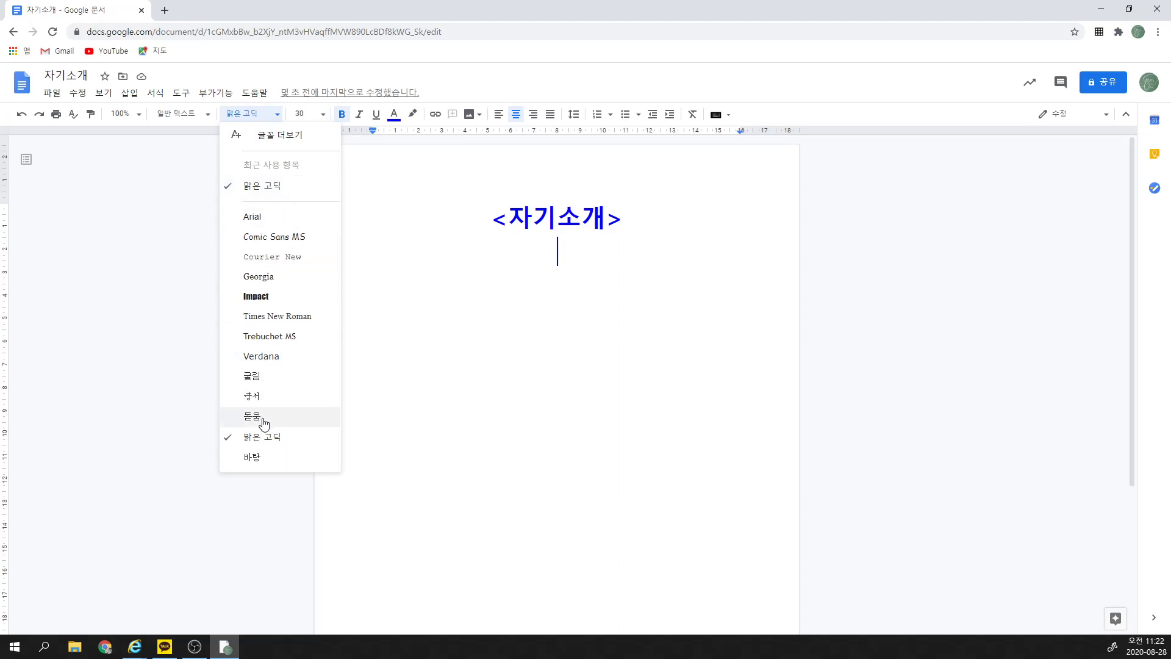
left_click(263, 381)
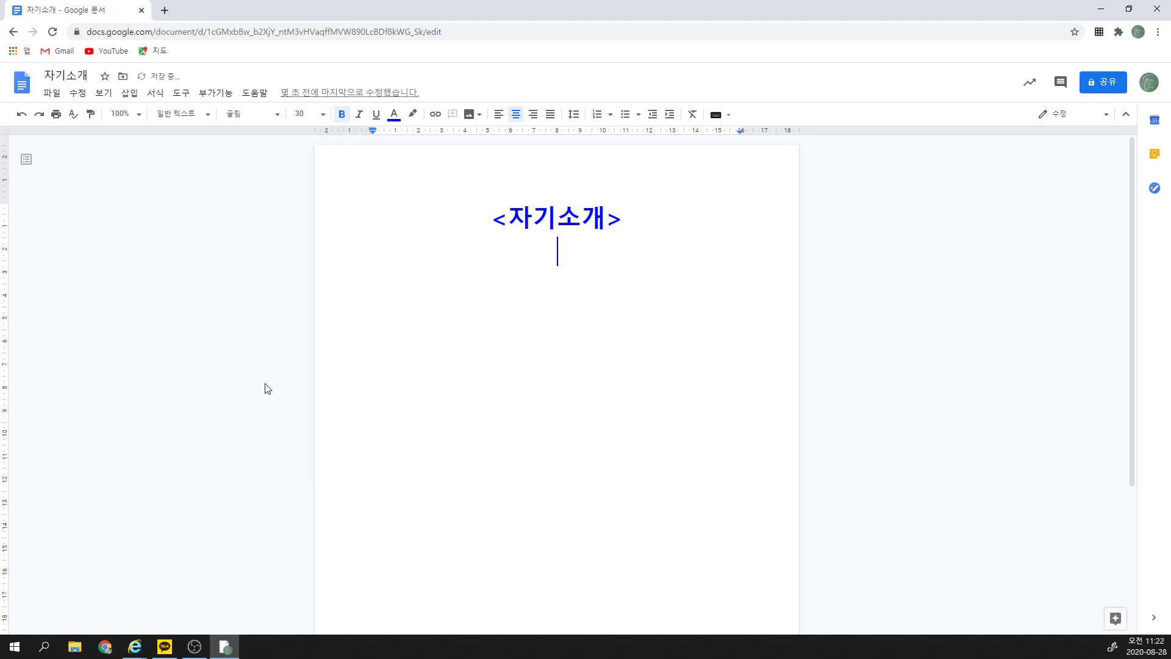
left_click(323, 115)
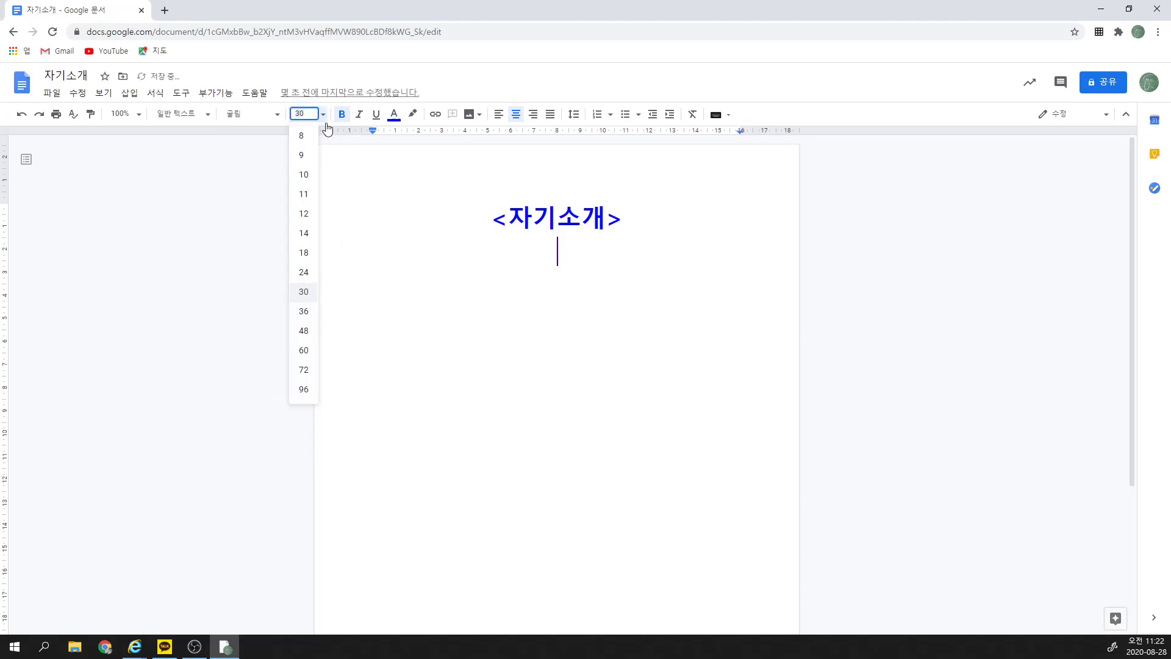
left_click(305, 215)
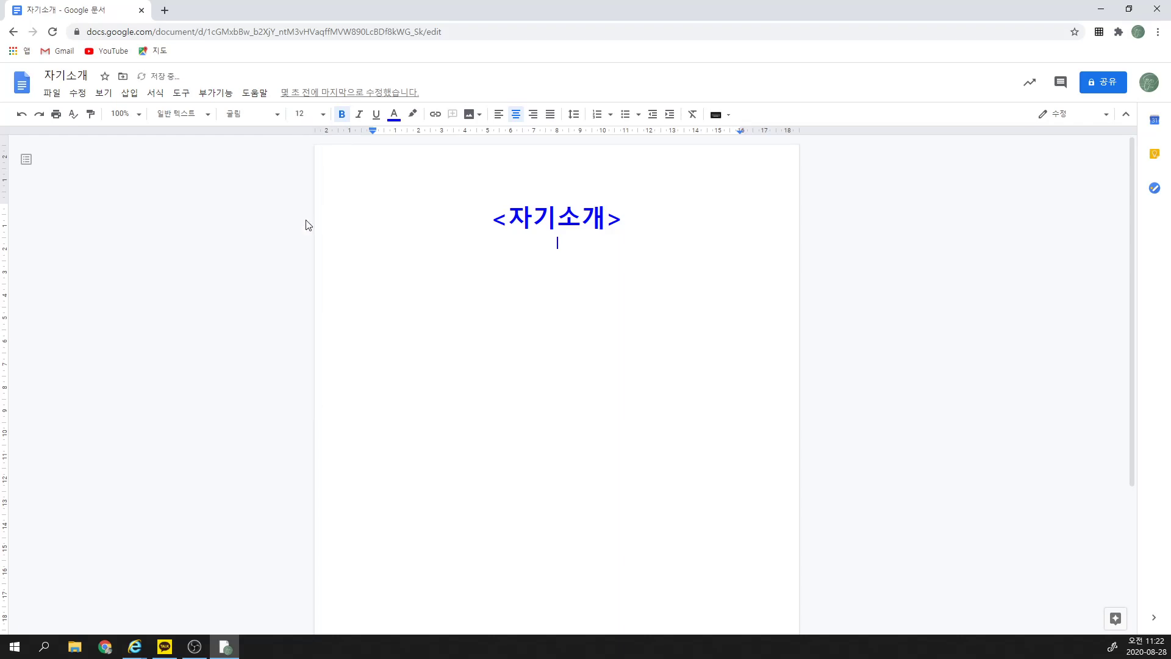
left_click(399, 122)
left_click(399, 136)
Step: Type 2학년 OO반 OO번 followed by the student's name on the second line
type("2하계")
key("BackSpace")
key("BackSpace")
type("녀ㅐㅐ")
key("BackSpace")
key("BackSpace")
type("OO")
type("qks")
key("BackSpace")
key("BackSpace")
key("BackSpace")
type("반 ")
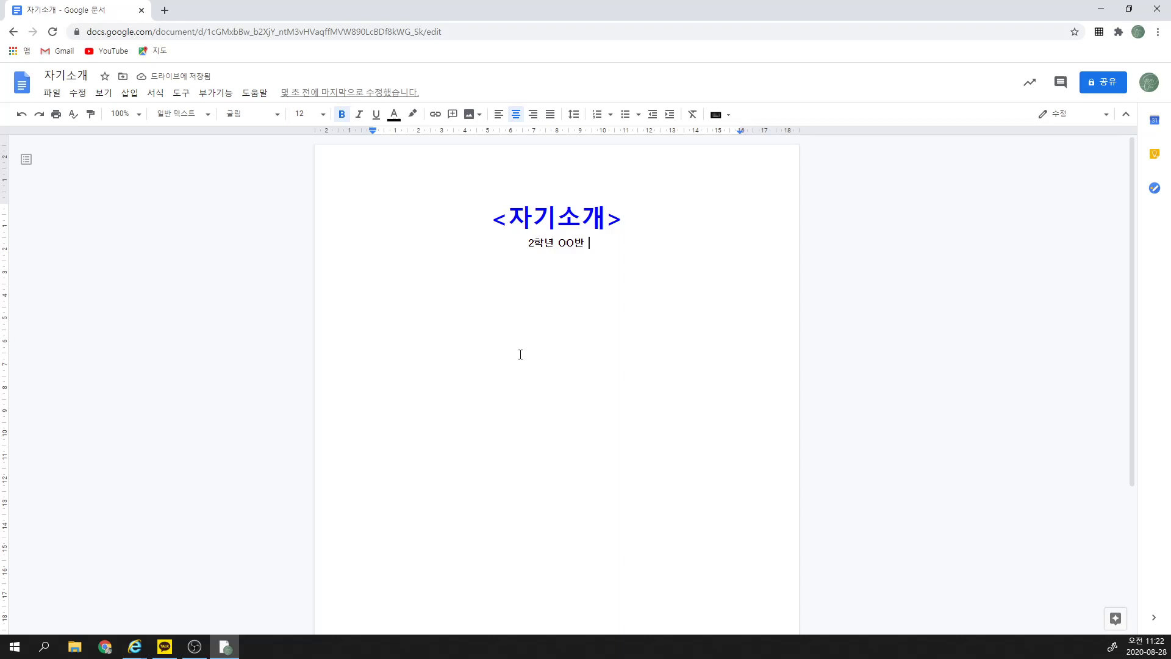
type("ㅒㅒ")
key("BackSpace")
key("BackSpace")
type("OO")
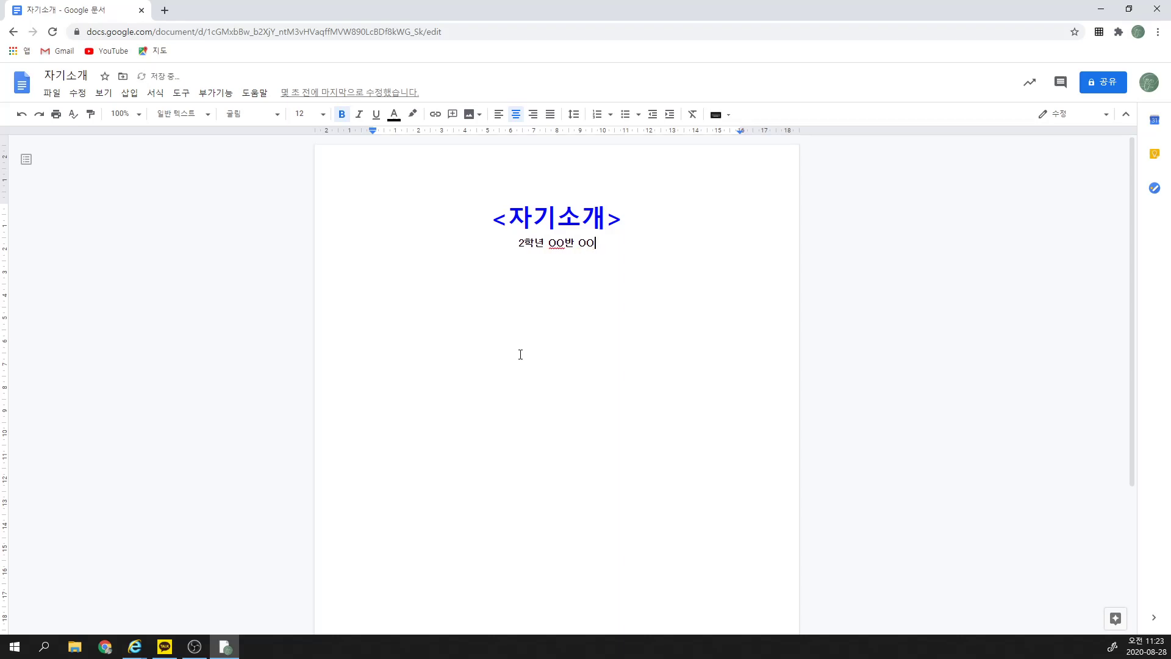
type("번")
type(" 홍그")
type("동")
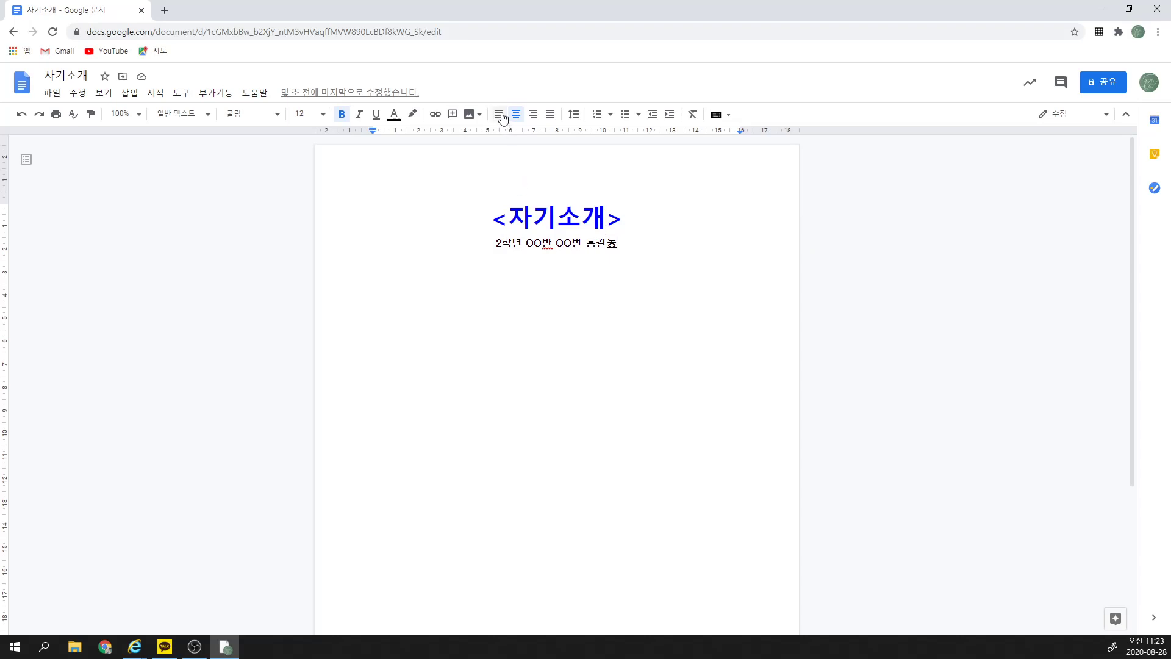
Step: Right-align the 2학년 OO반 OO번 line, then start a justified new line below it
left_click(537, 117)
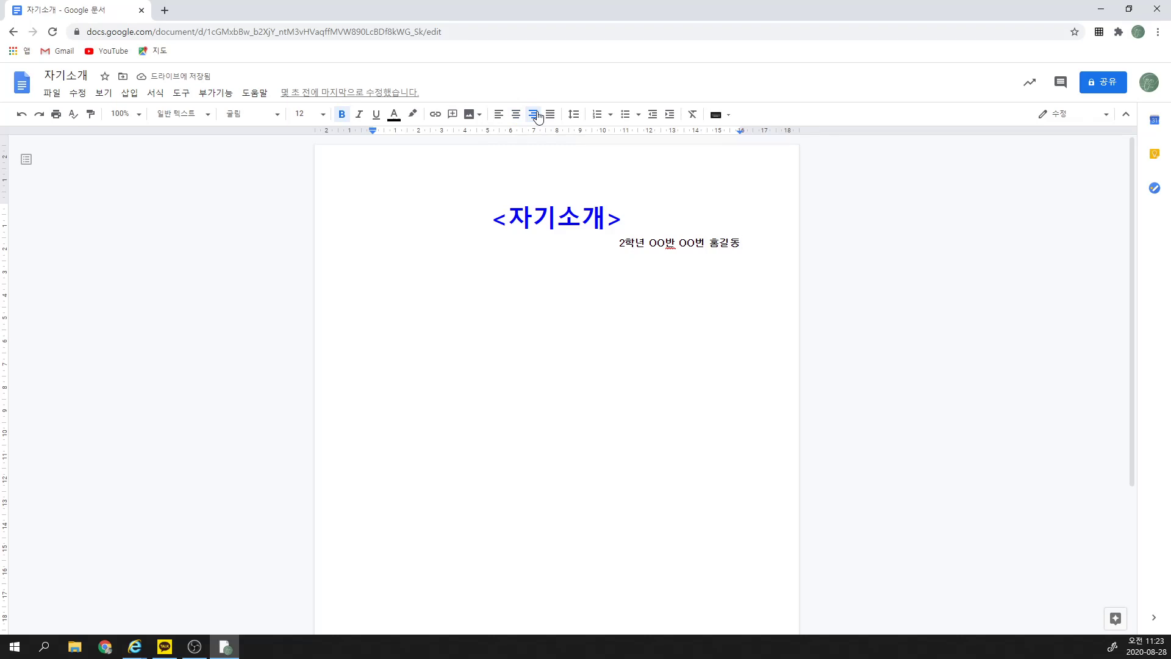
key("Return")
key("Return")
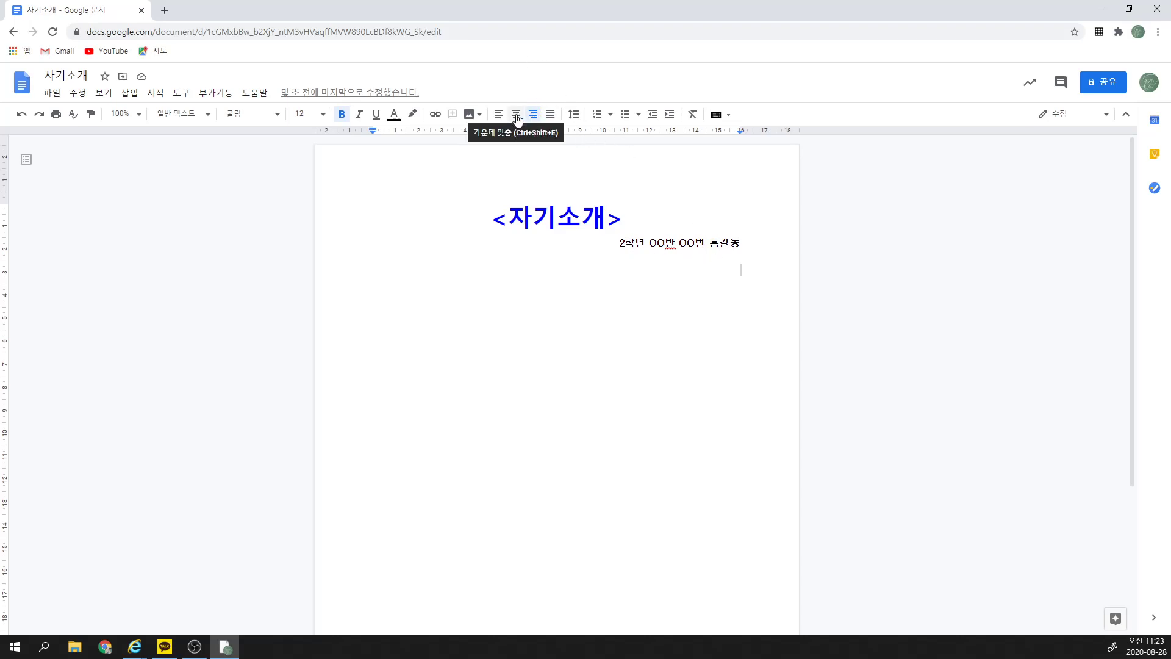
left_click(550, 116)
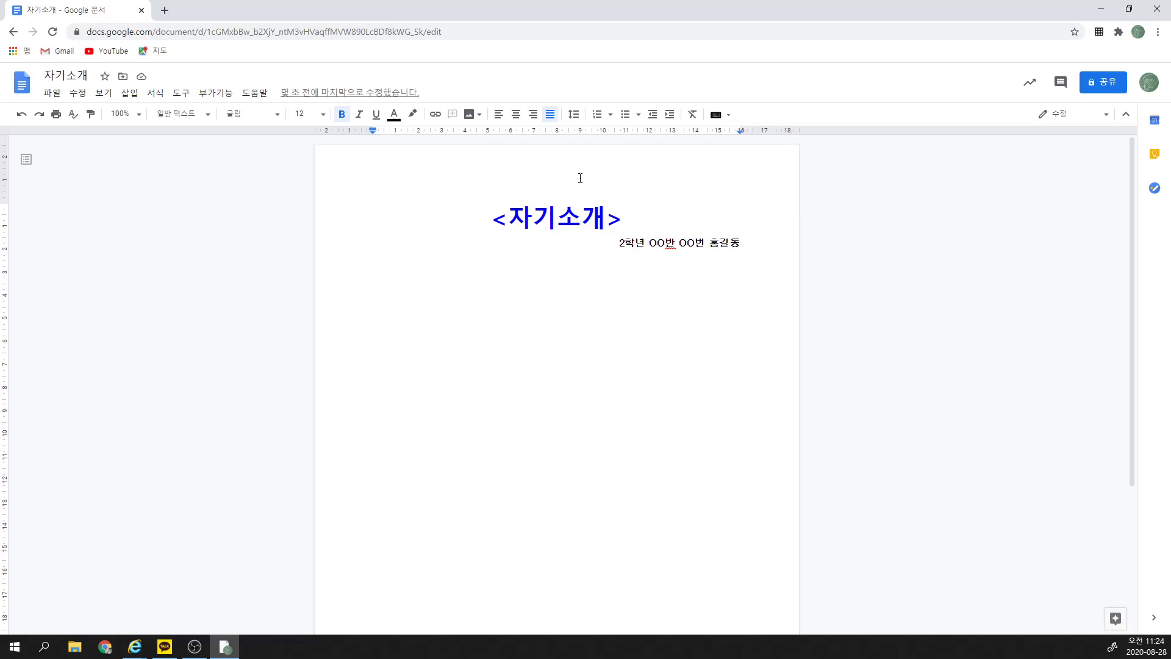
Step: Type numbered items '1. 우리가족' and '2. 내가 좋아하는 것들', leaving a blank line after item 2
type("1. ")
type("우리")
type("가조")
type("ㄱ")
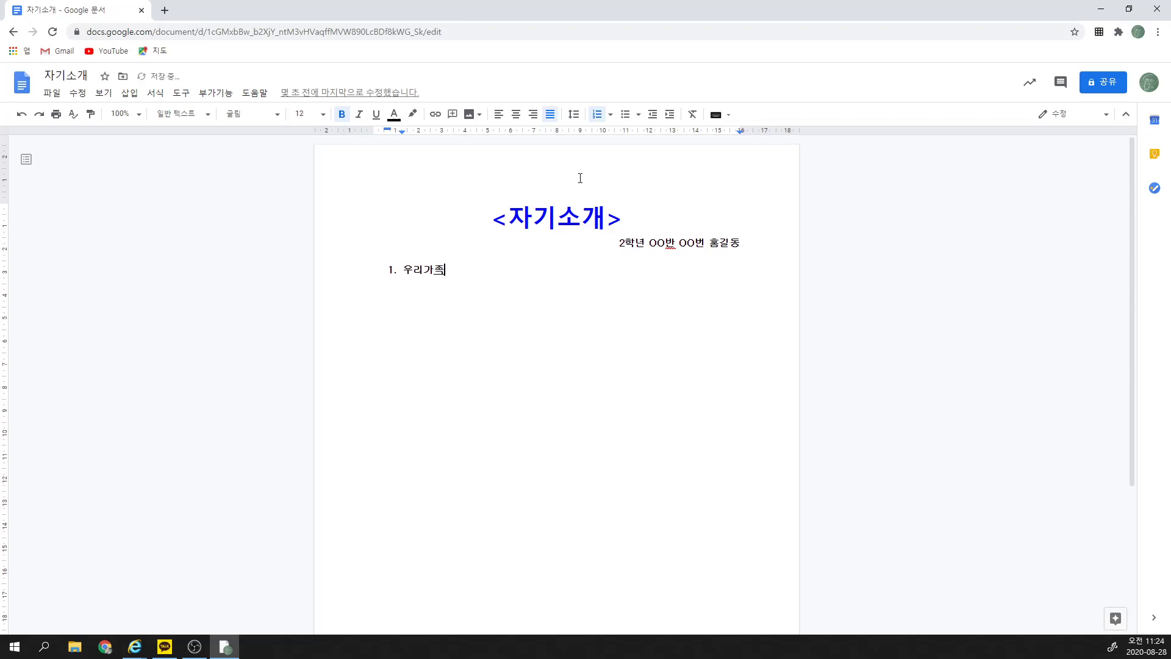
key("Return")
key("Return")
key("Return")
type("2.")
type(" 내가 좋")
type("아하느")
type(" 것들")
key("Return")
key("Return")
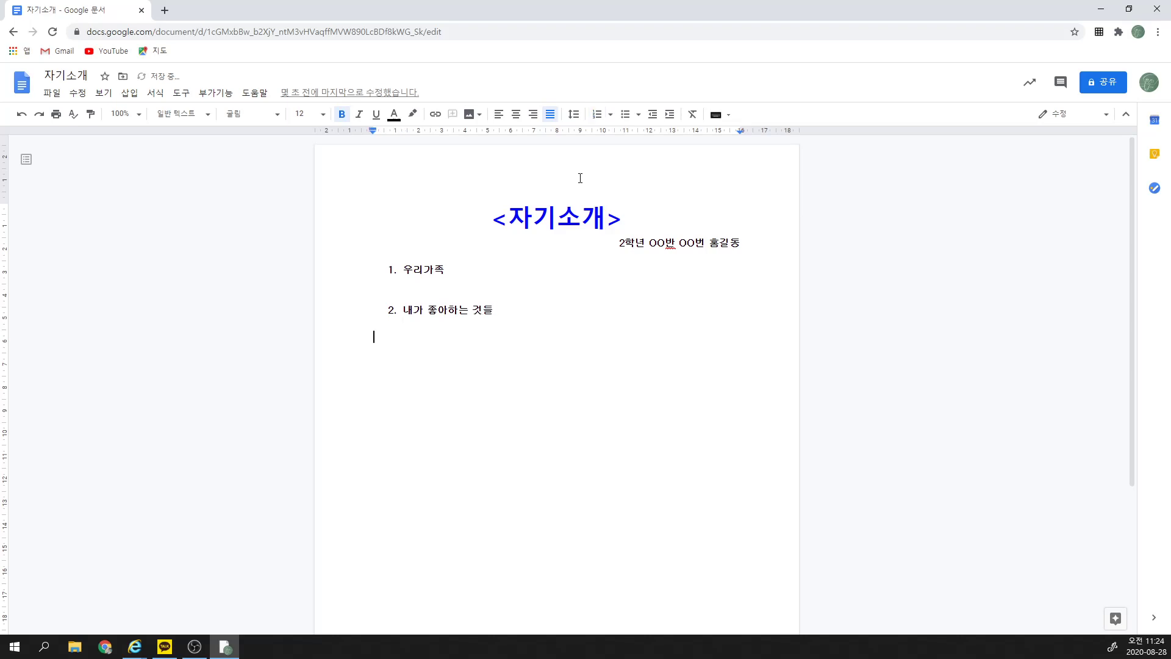
key("ctrl+z")
key("Return")
Step: Add item '3. 내가 싫어하는 것들' followed by an unnumbered blank line
type("3.")
type(" 내가 싫")
type("어하는 것드")
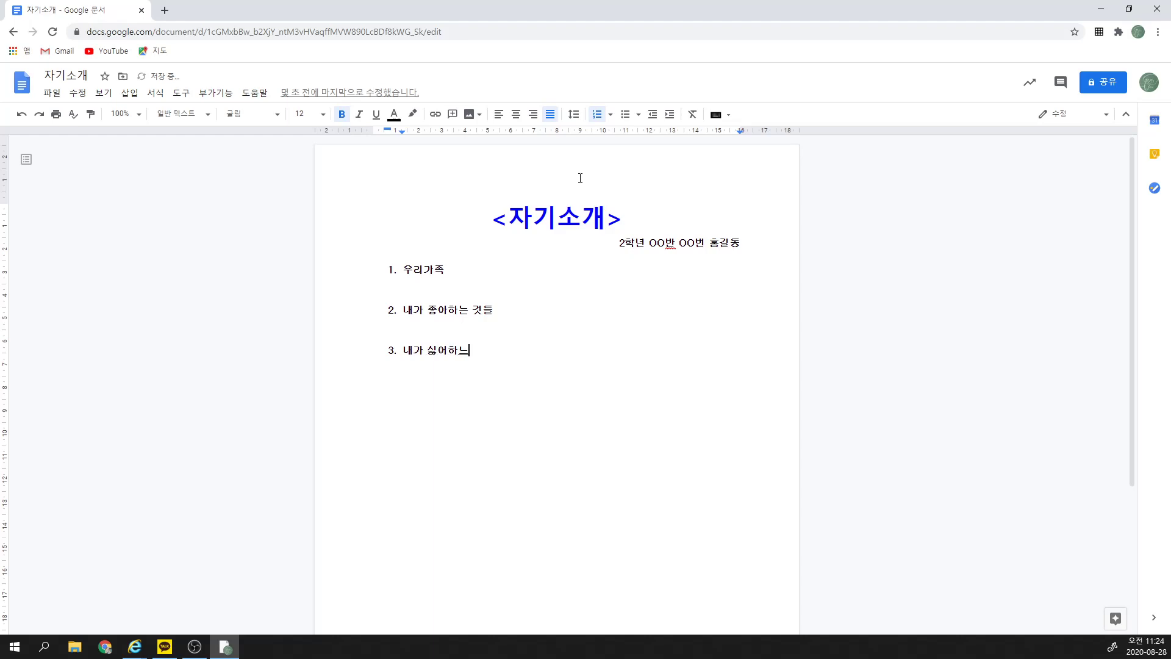
type("ㄹ")
key("Return")
key("Return")
key("ctrl+z")
key("Return")
key("Return")
key("ctrl+z")
Step: Add item 4 '선생님께 하고 싶은 말' with an empty unnumbered line below it
type("선생님께 흐하고 싶은")
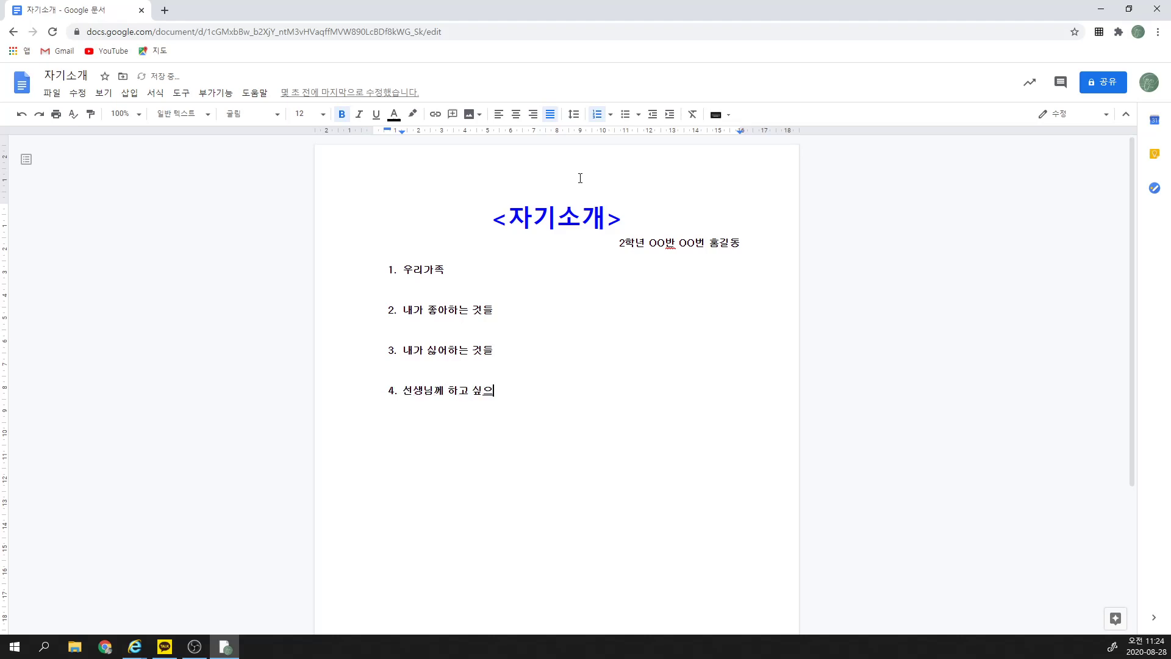
type("말")
key("Left")
key("Up")
key("Up")
key("Up")
key("Up")
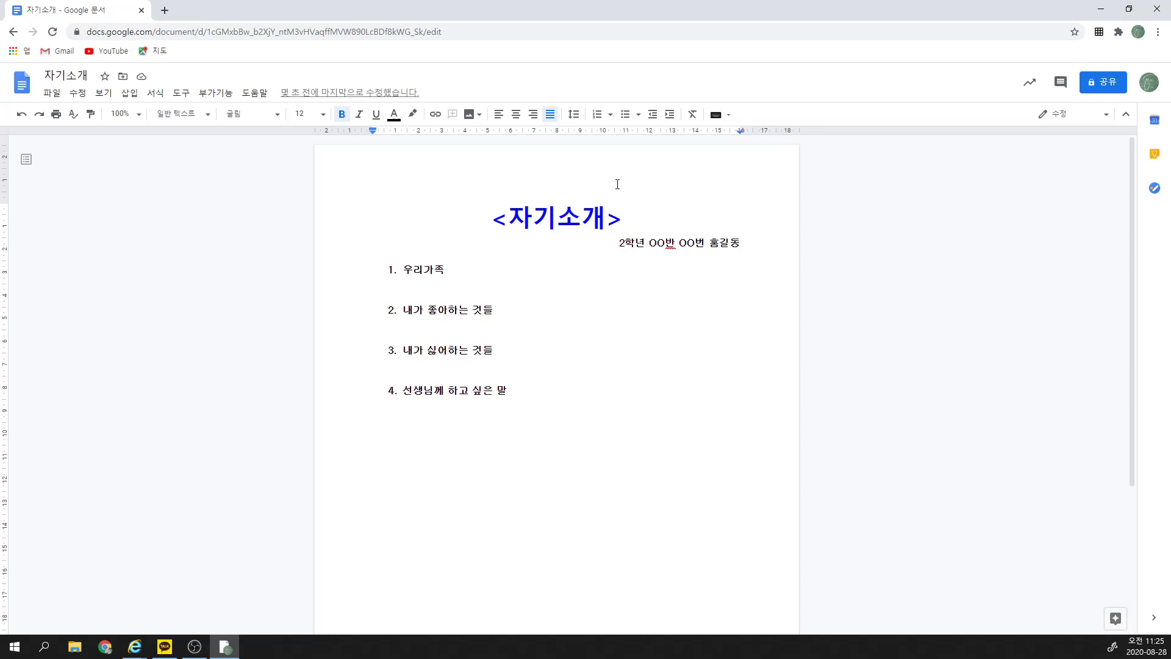
left_click(651, 416)
key("Return")
key("Return")
Step: Upload the 프로필 cartoon from budongi > 00_프로필 > 프로필사진 into the document
left_click(474, 115)
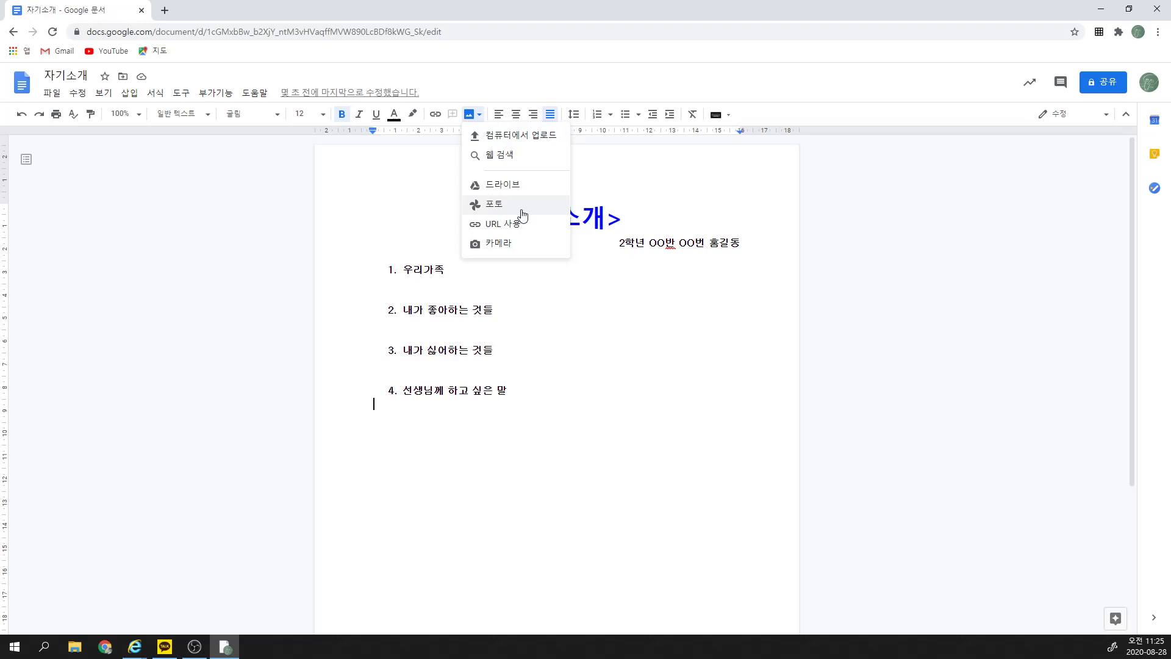
left_click(494, 145)
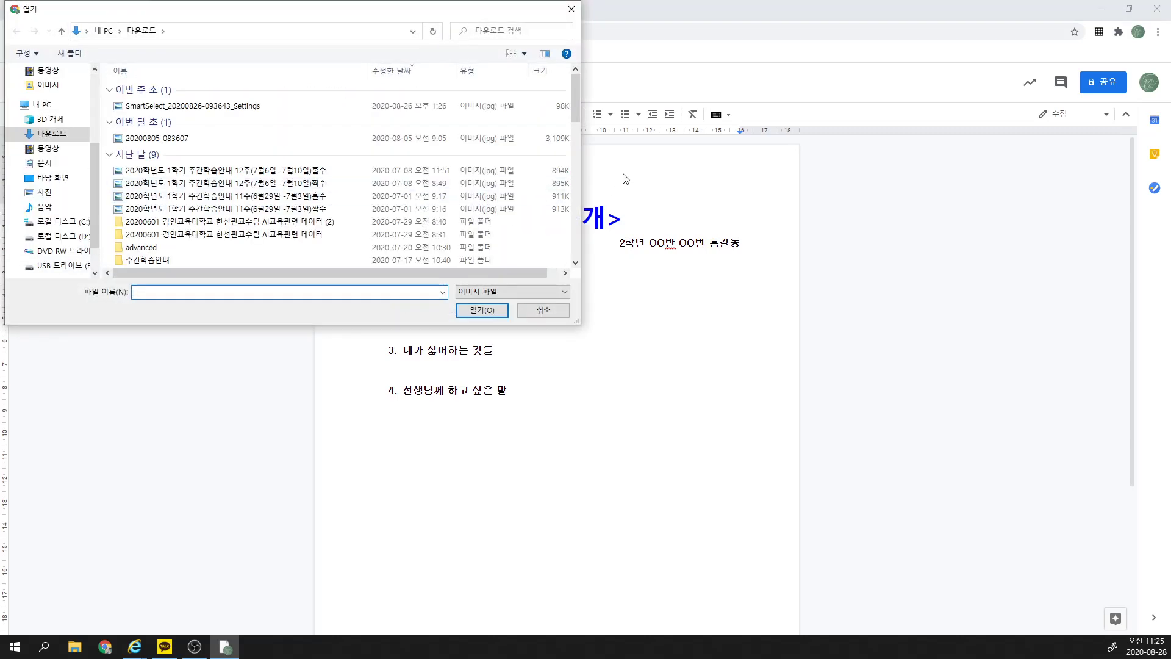
scroll(82, 195, "up", 4)
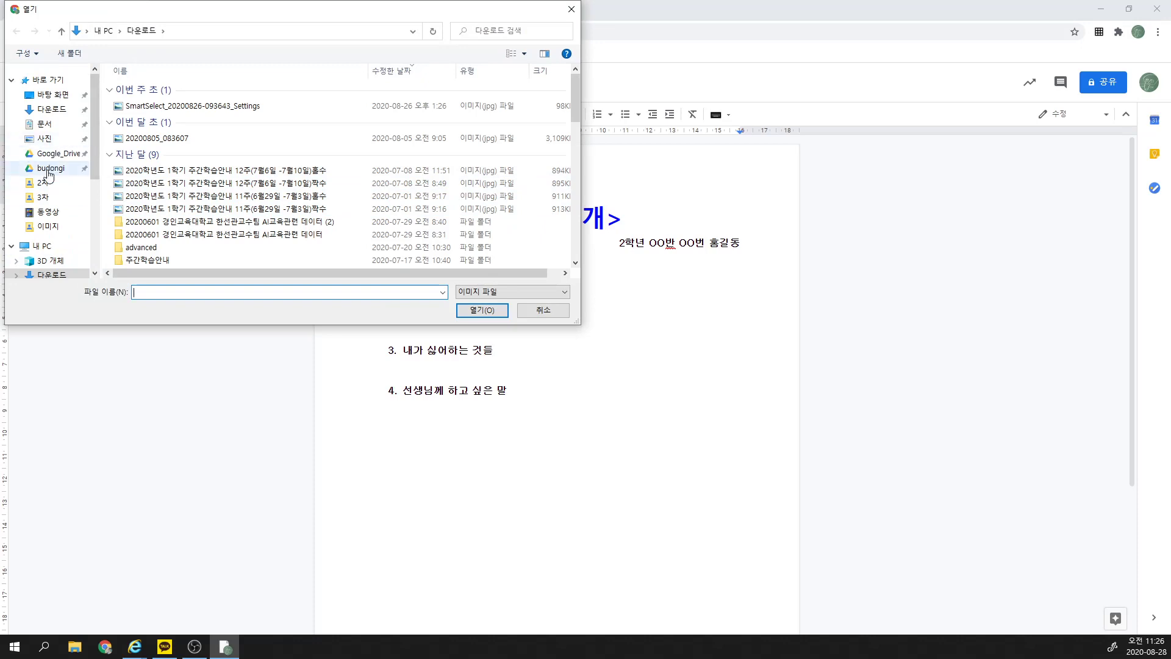
left_click(50, 169)
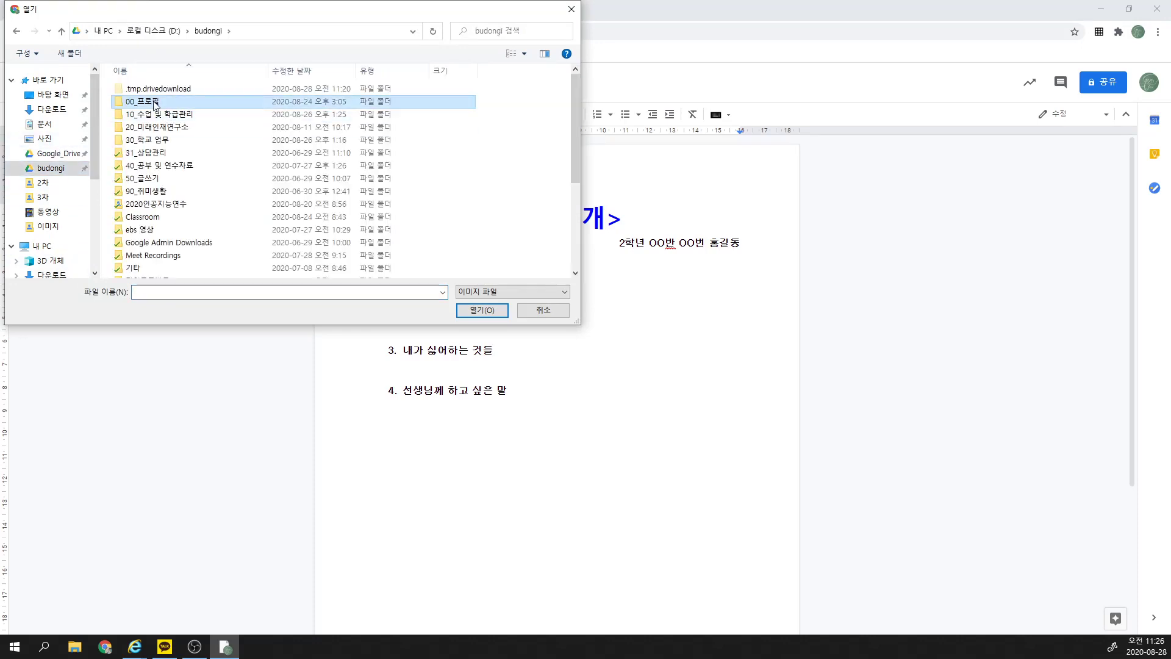
double_click(157, 102)
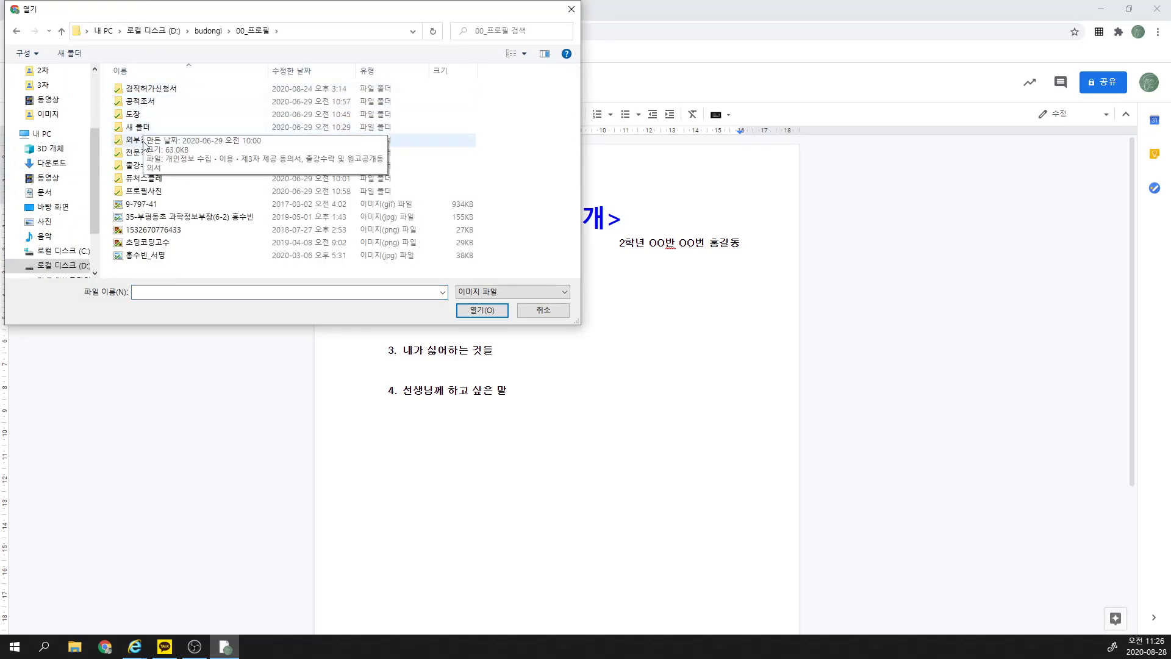
double_click(152, 194)
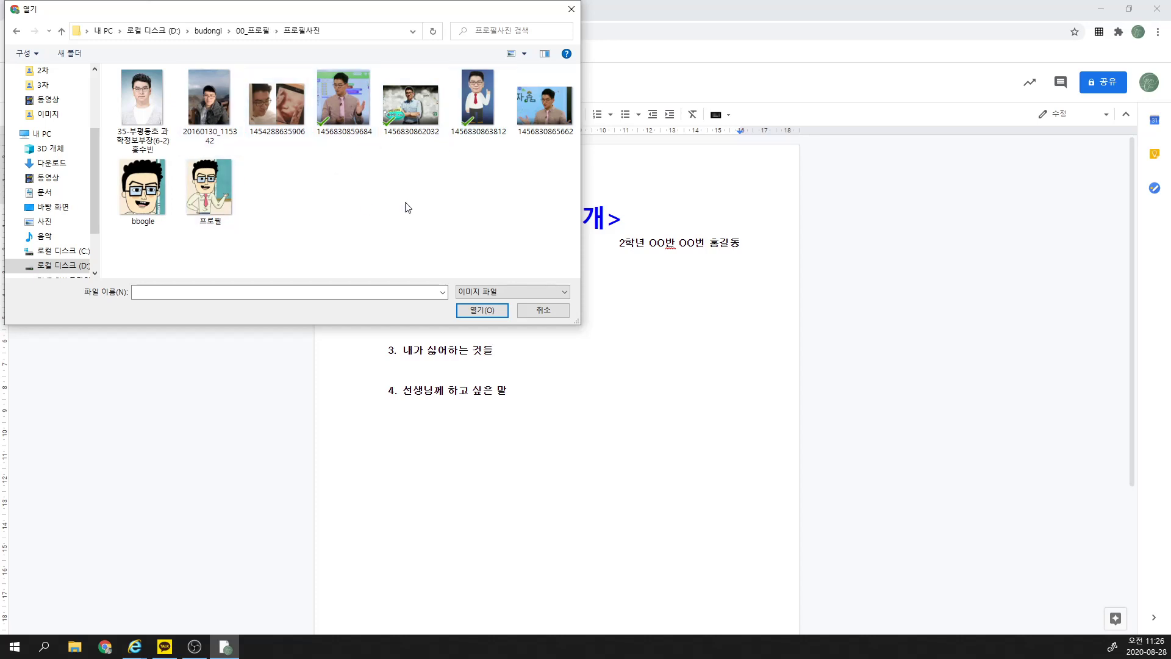
double_click(231, 202)
Step: Select the inserted cartoon picture below item 4
scroll(548, 383, "down", 1)
scroll(540, 380, "up", 1)
scroll(541, 380, "up", 1)
scroll(584, 395, "down", 1)
left_click(585, 395)
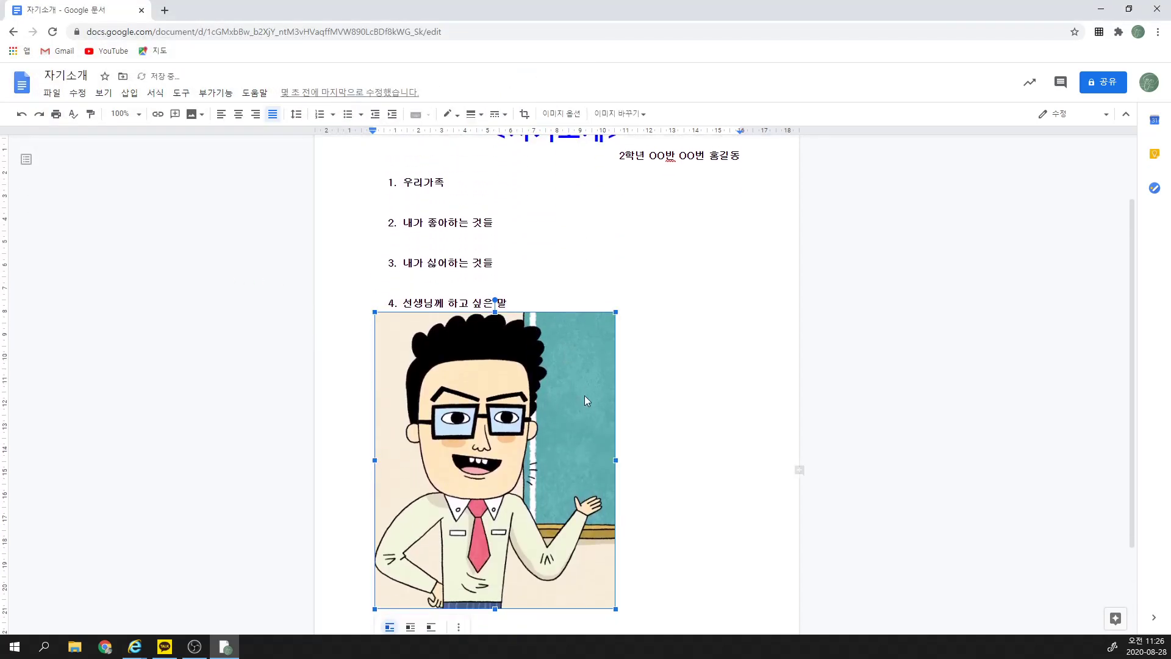
Step: Shrink the cartoon picture, centre it, and leave a blank line above it
left_click_drag(617, 301, 468, 430)
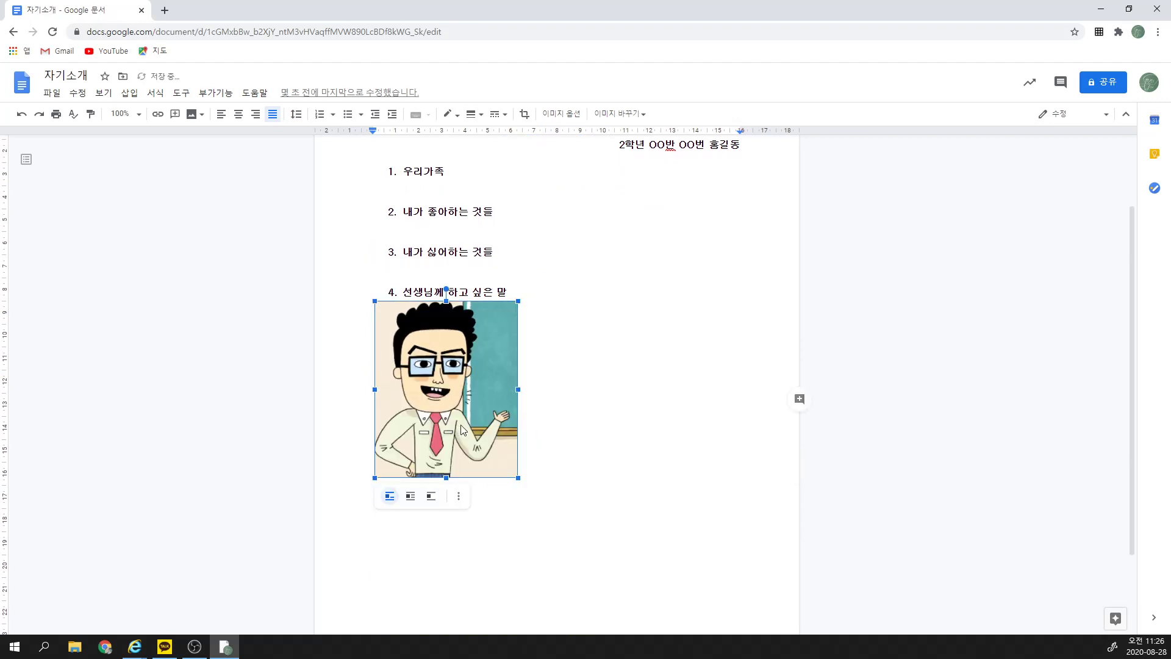
left_click(549, 405)
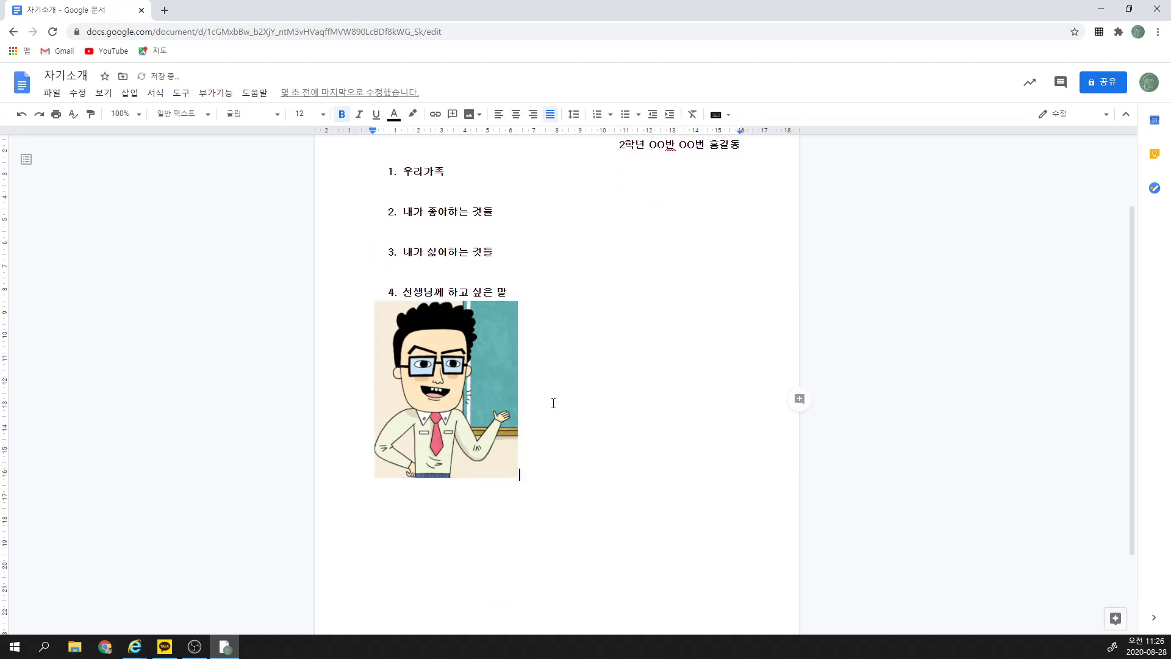
left_click(516, 114)
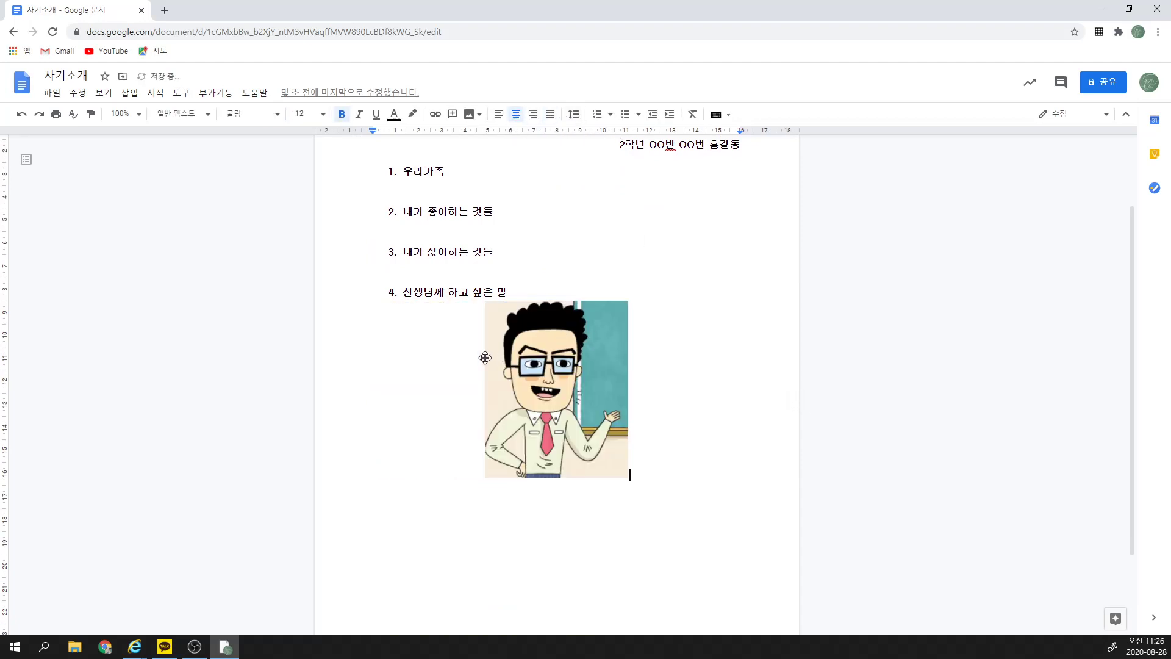
left_click(512, 359)
key("Left")
key("Return")
Step: Scroll up to review the title, numbered topics and picture
scroll(619, 296, "up", 2)
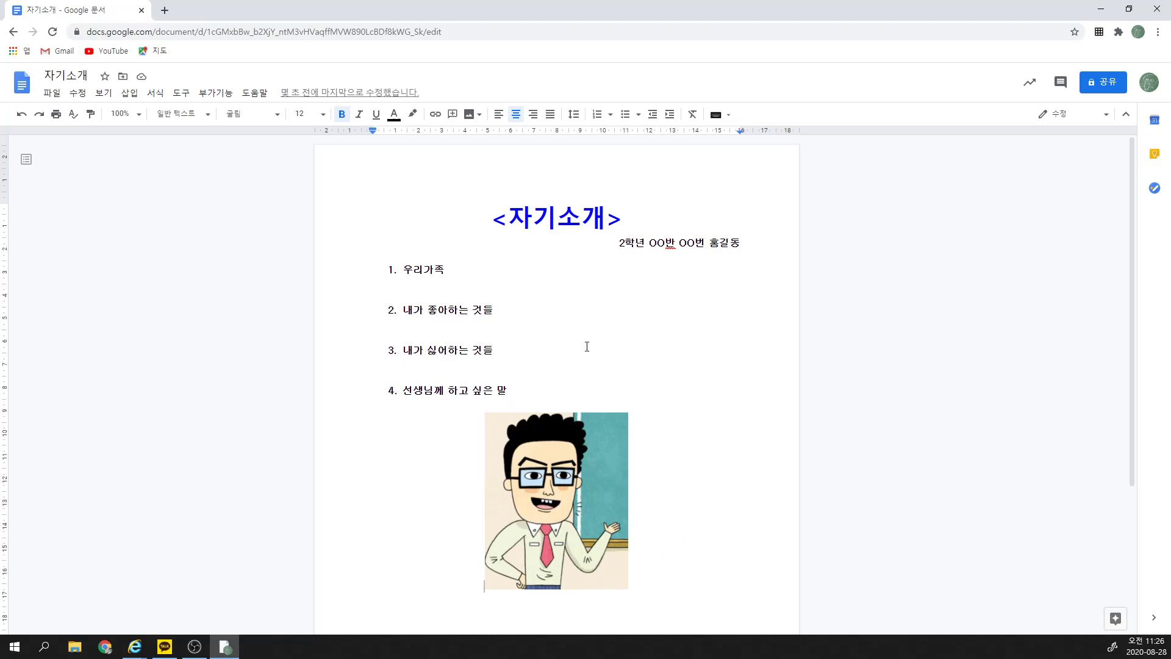
scroll(680, 384, "down", 3)
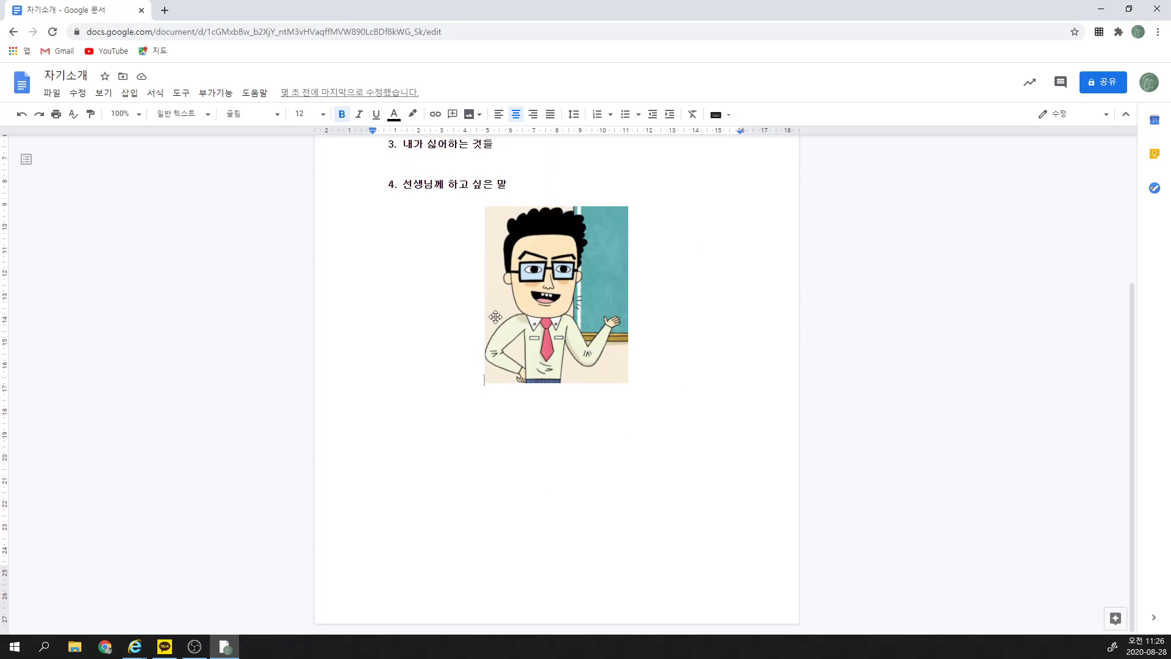
scroll(496, 316, "up", 2)
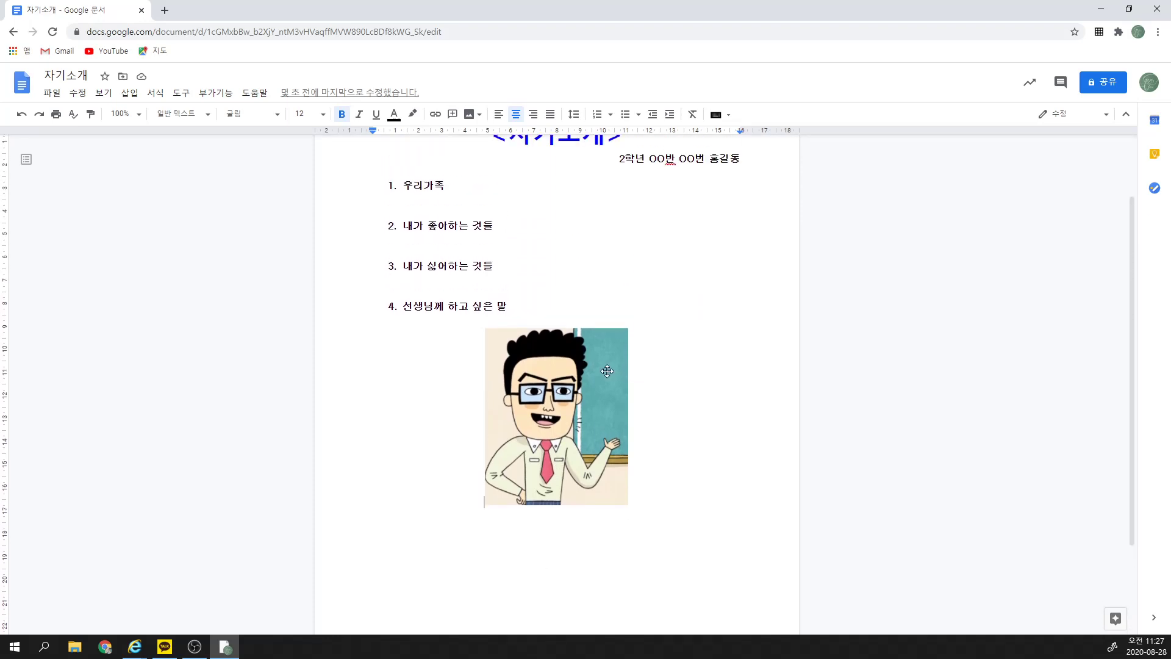
scroll(598, 363, "up", 2)
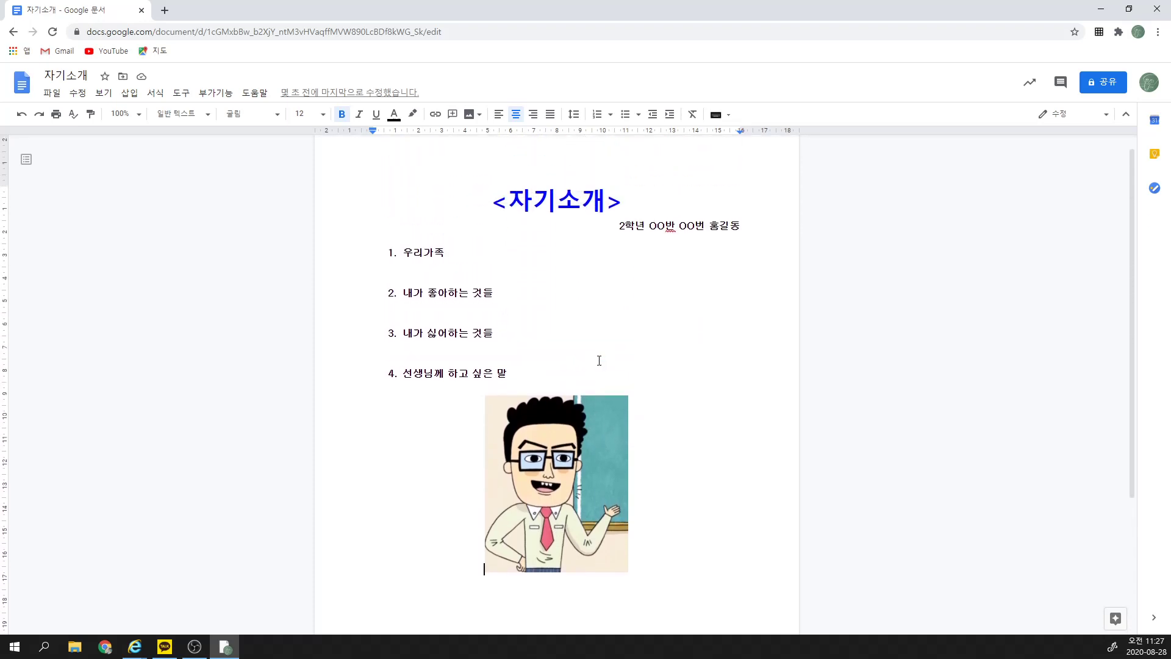
left_click(469, 115)
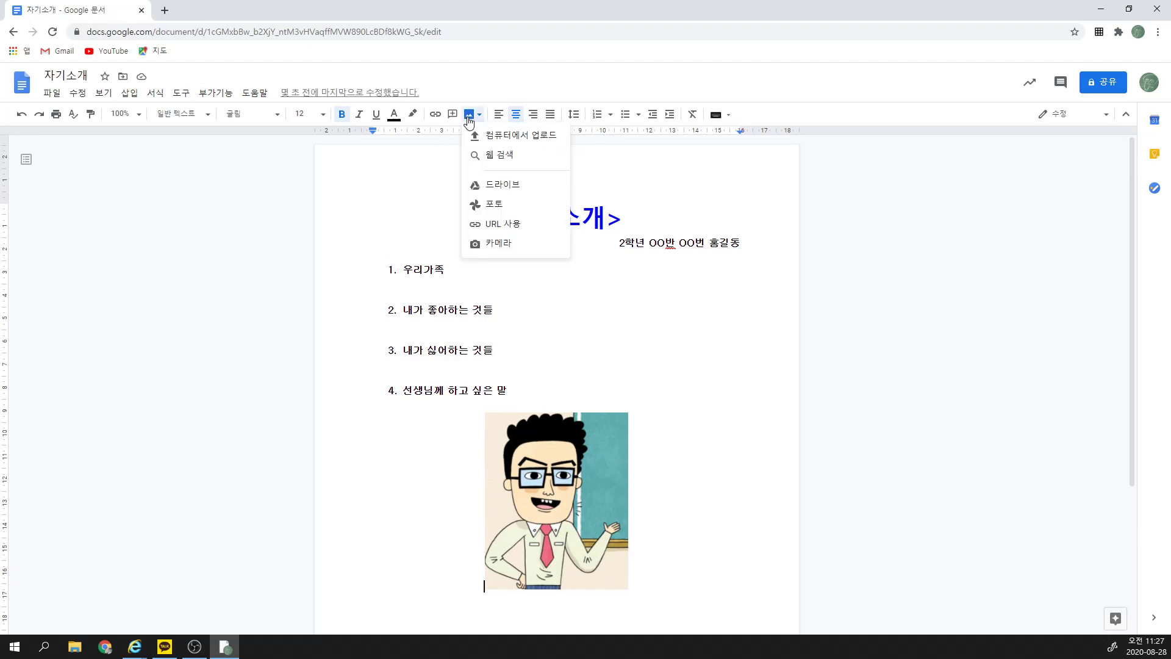
left_click(477, 161)
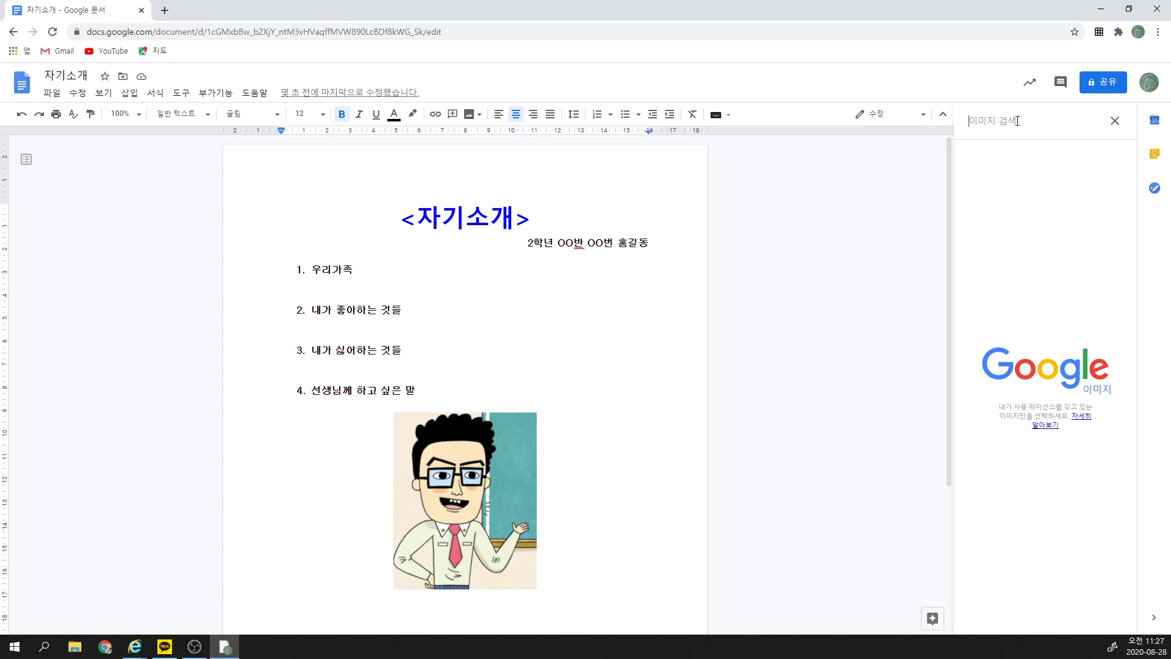
type("강아지")
key("Return")
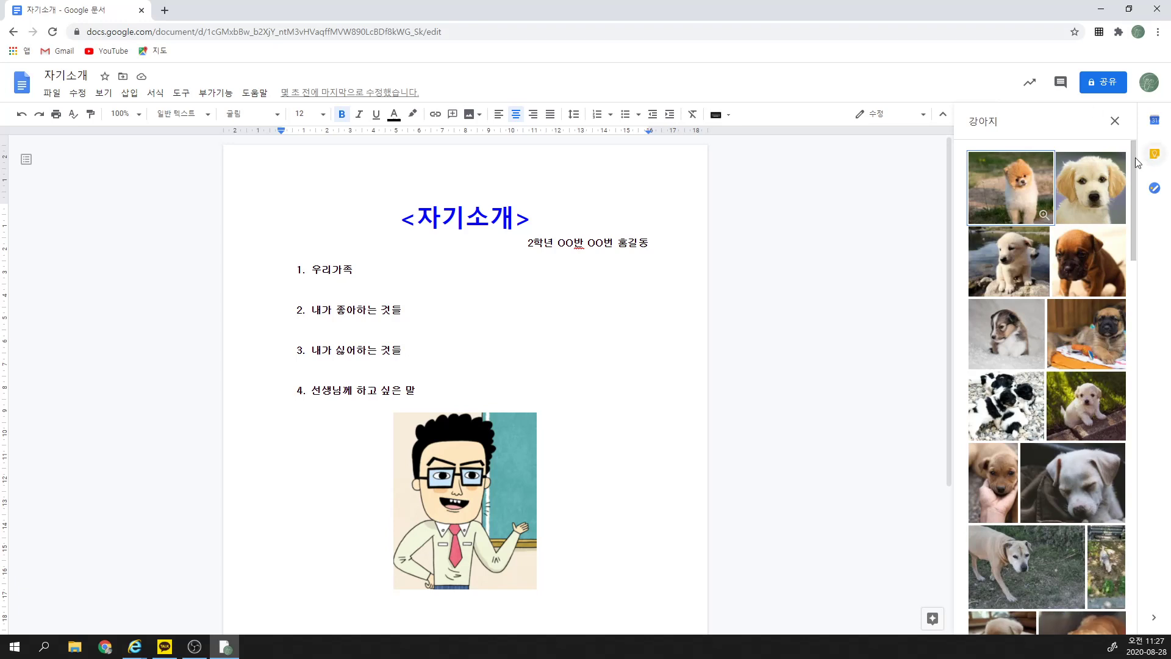
left_click(1049, 202)
left_click(1102, 617)
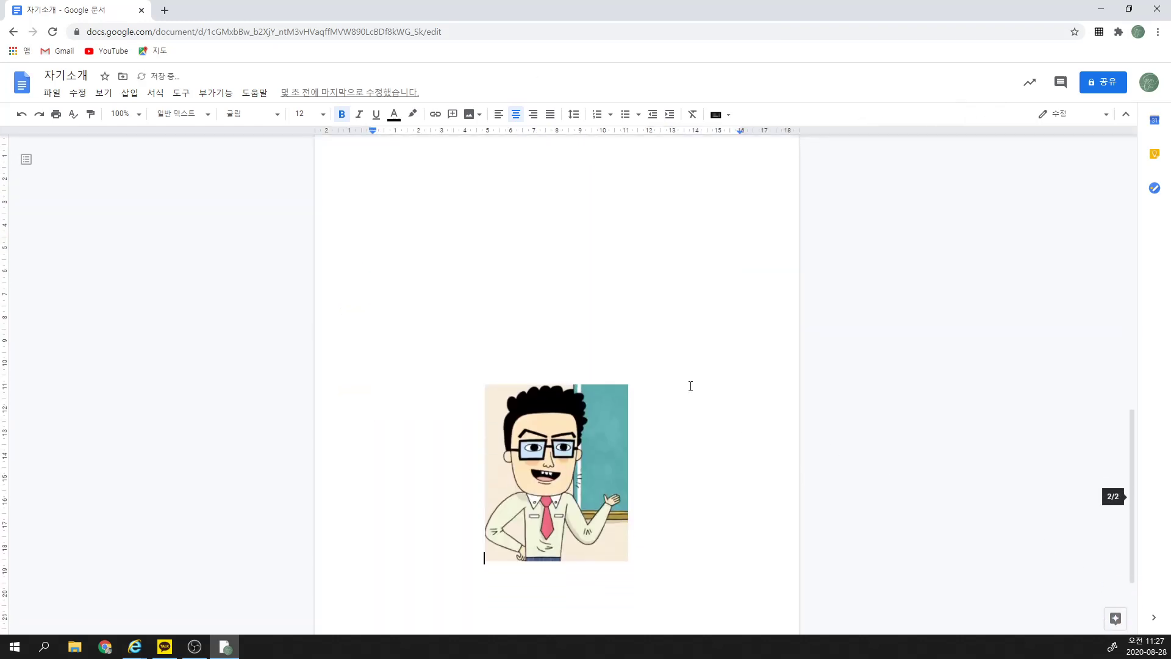
scroll(687, 384, "up", 3)
left_click(644, 411)
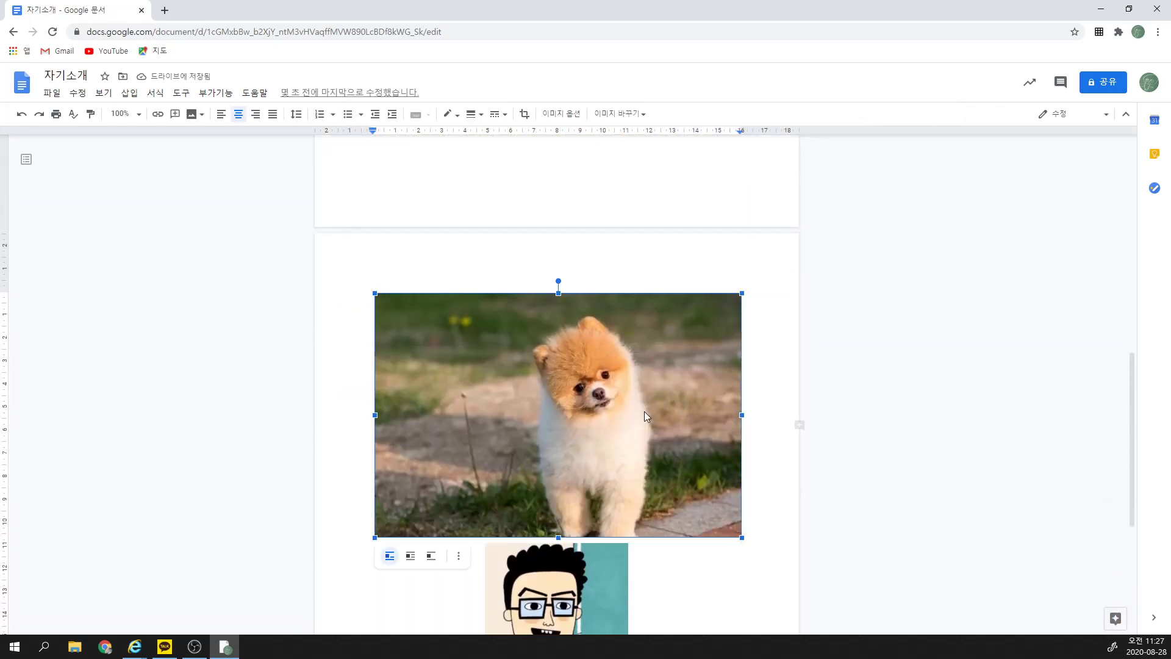
scroll(647, 408, "down", 1)
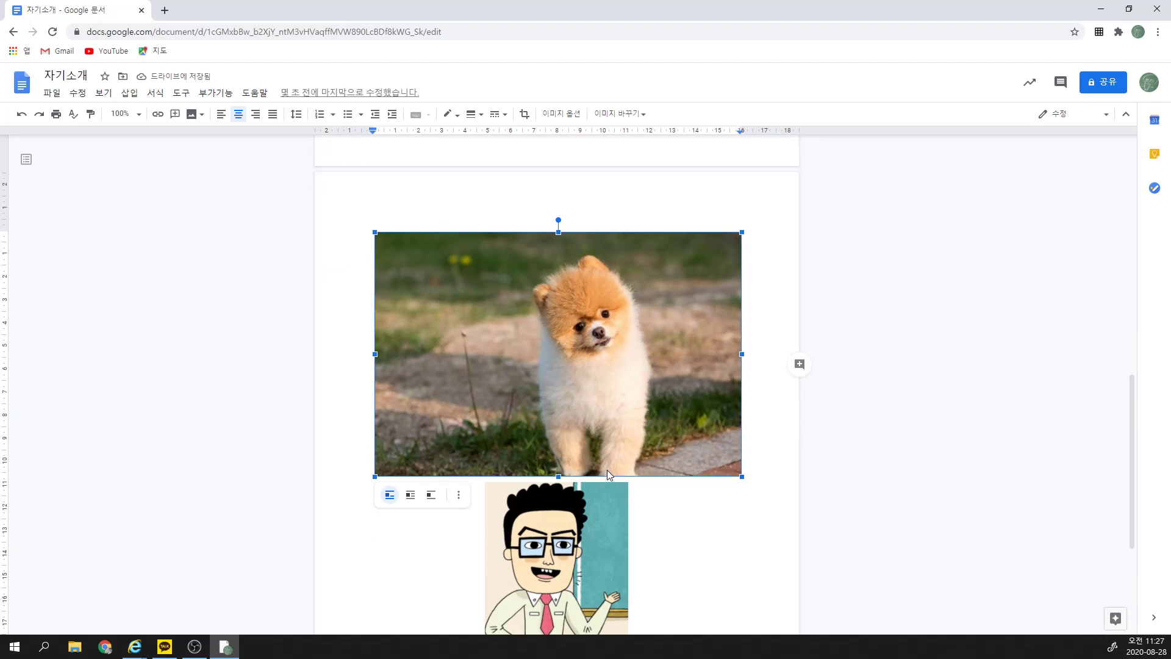
key("Delete")
scroll(601, 464, "up", 3)
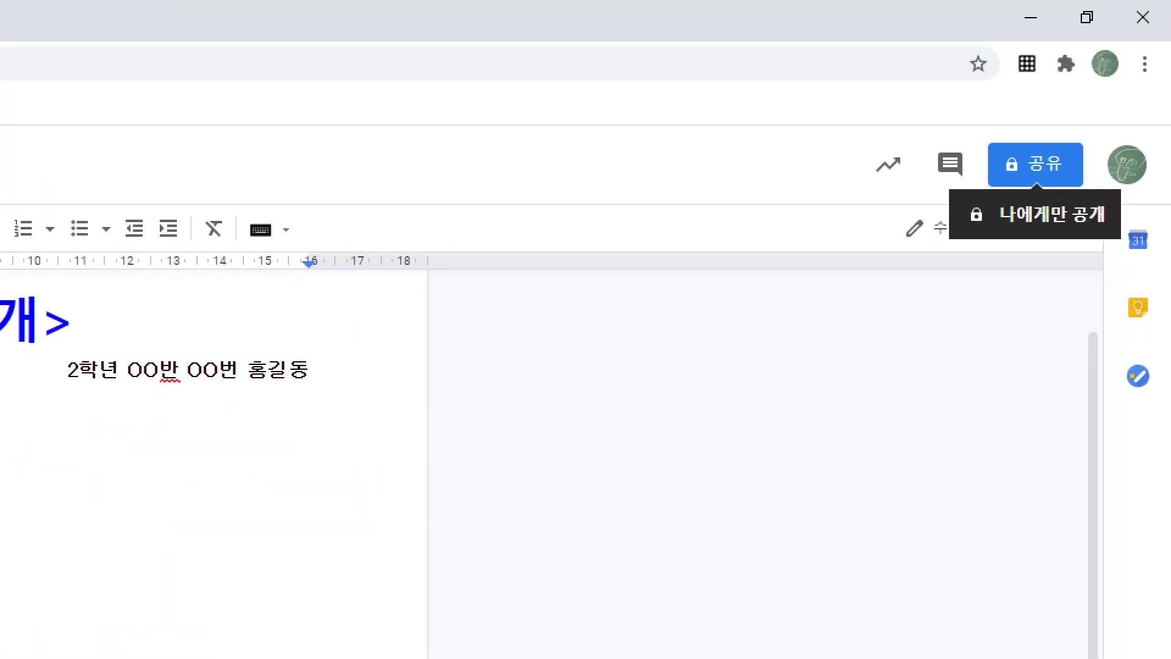
Step: Copy the document's sharing link and test it in a new tab
left_click(1047, 157)
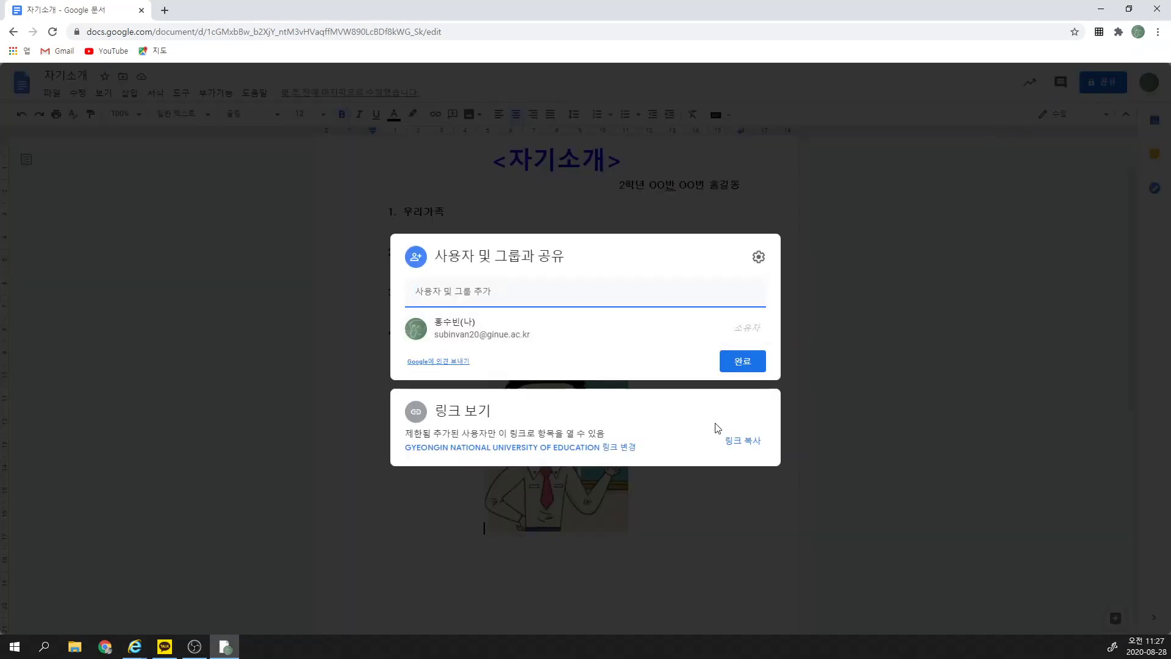
left_click(743, 449)
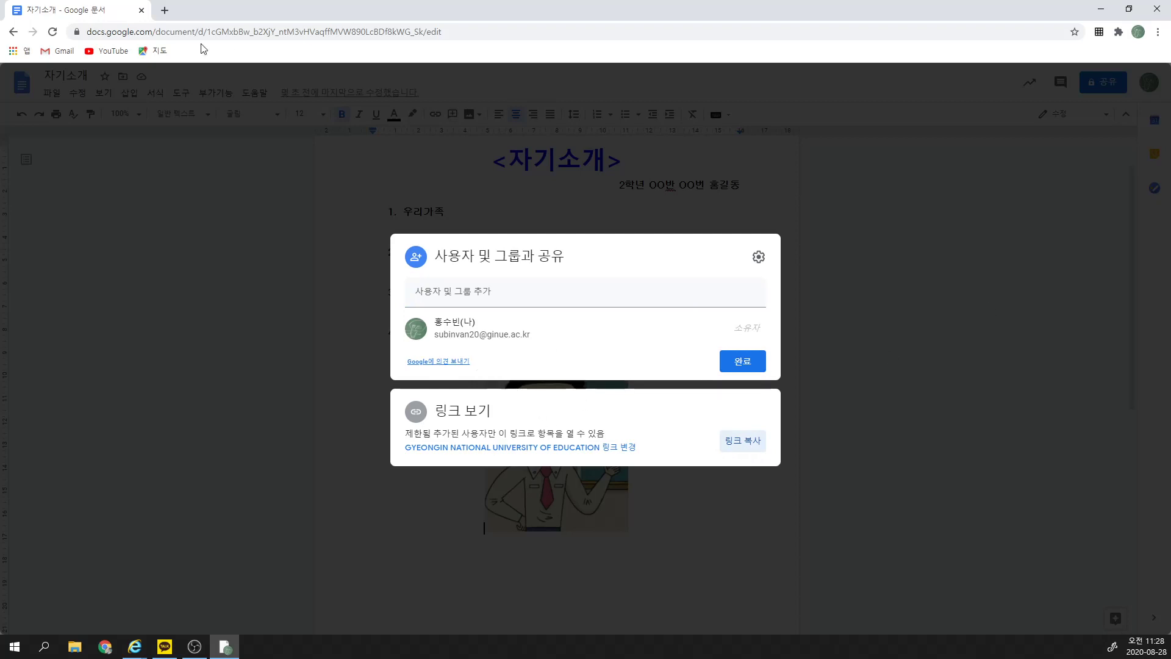
left_click(165, 11)
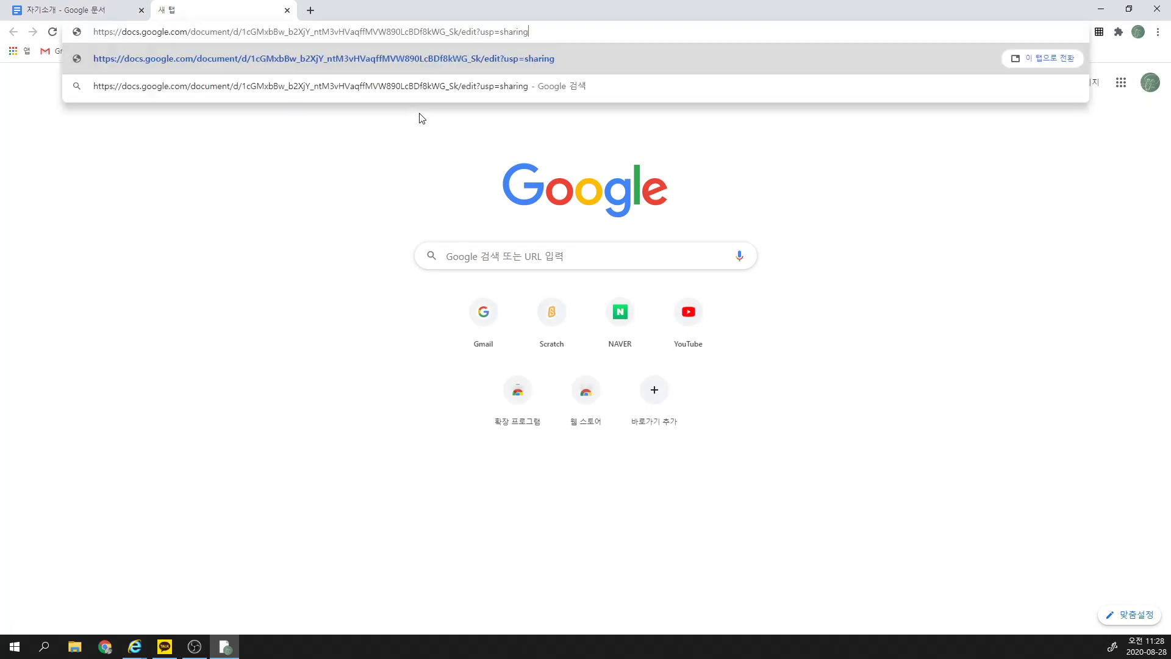
key("Return")
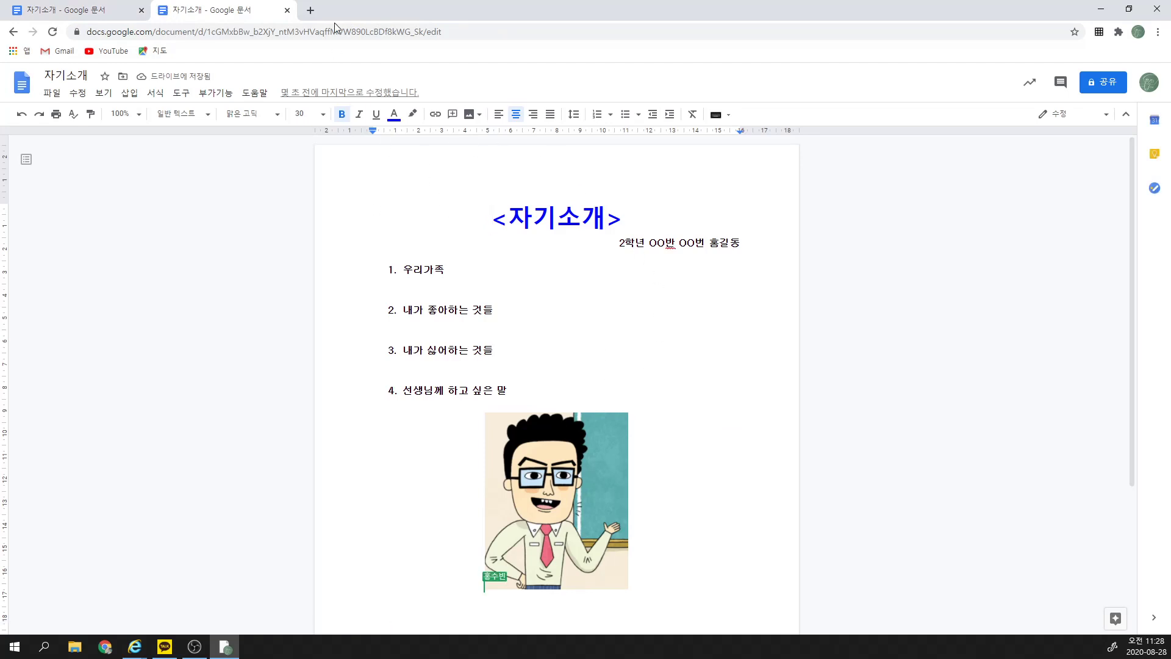
Step: Close the test tab, copy the sharing link again, and open a blank tab
left_click(287, 10)
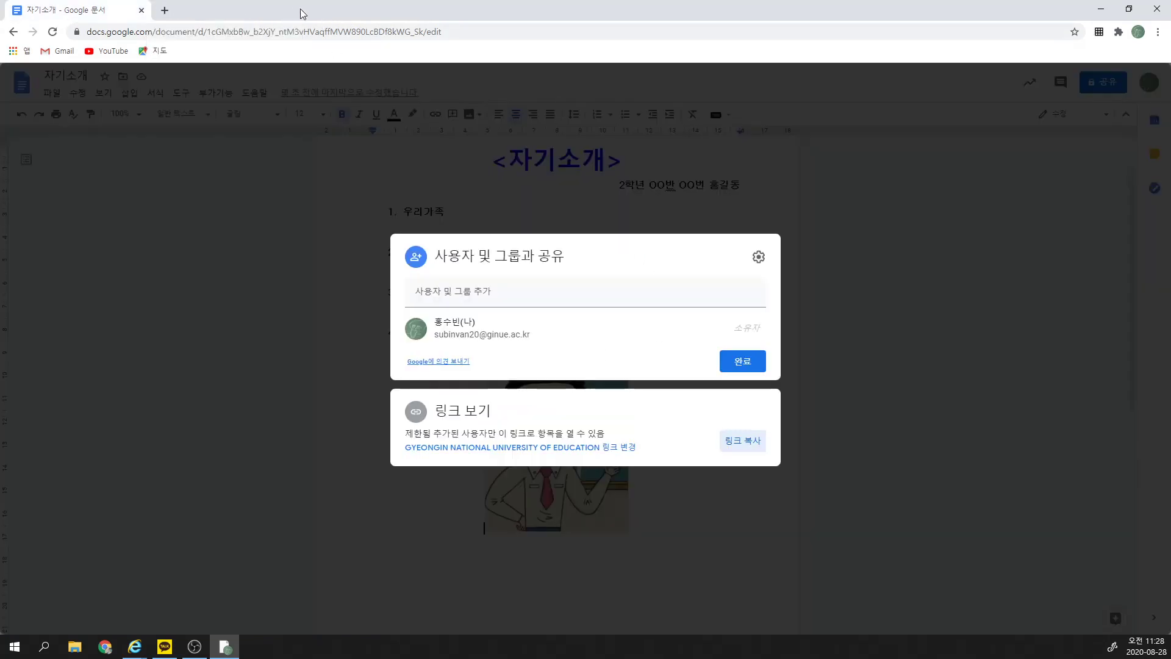
left_click(750, 443)
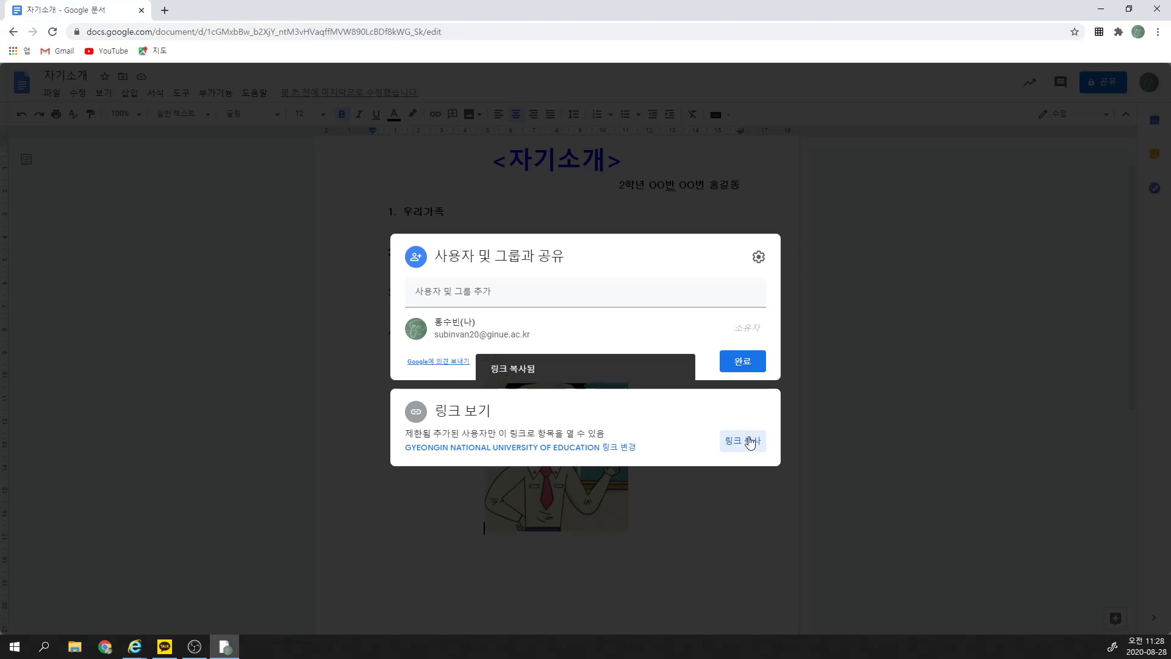
left_click(164, 10)
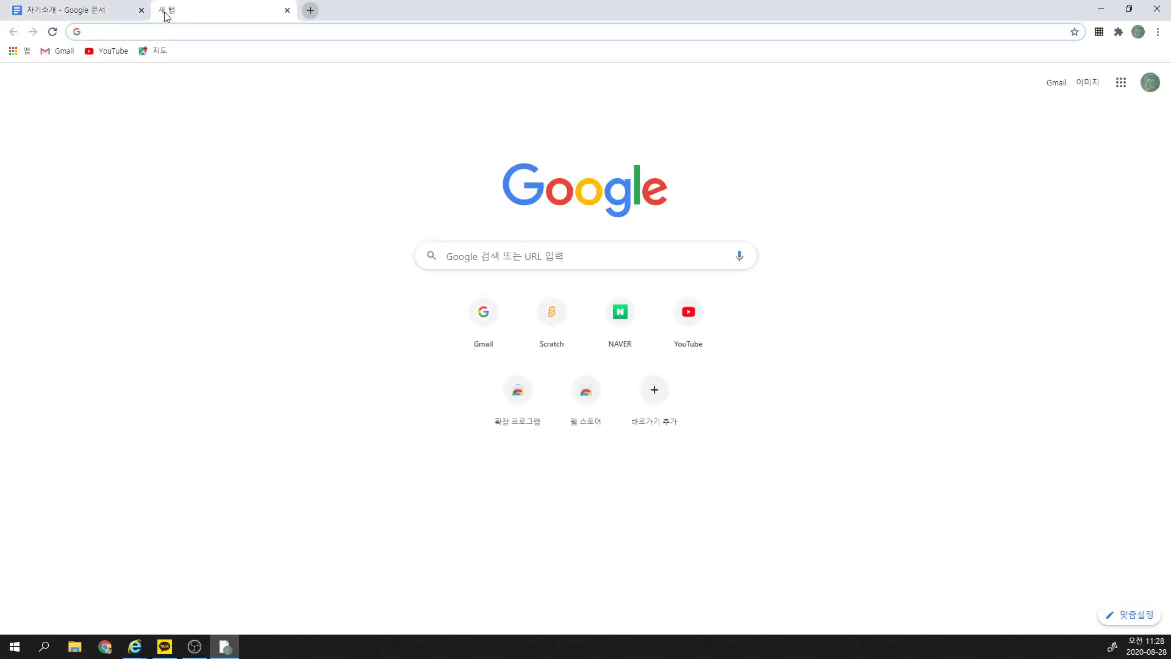
Step: Search Google for 클래스팅 and open the Classting website
type("zmffot")
key("BackSpace")
key("BackSpace")
key("BackSpace")
key("BackSpace")
key("BackSpace")
key("BackSpace")
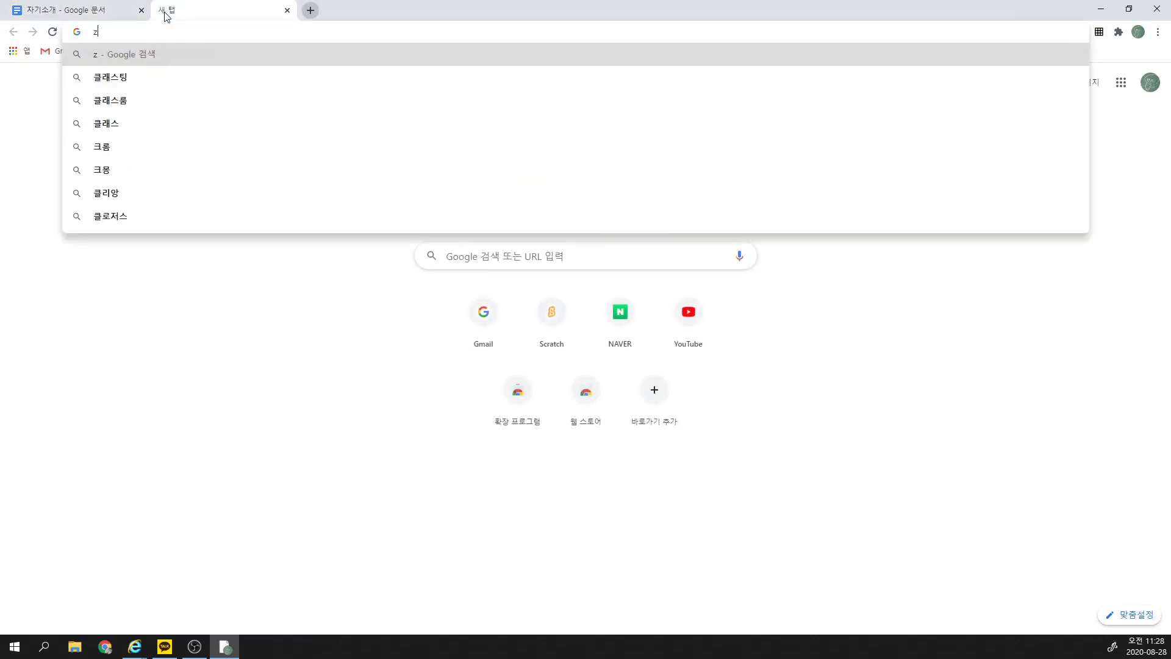
type("클래스")
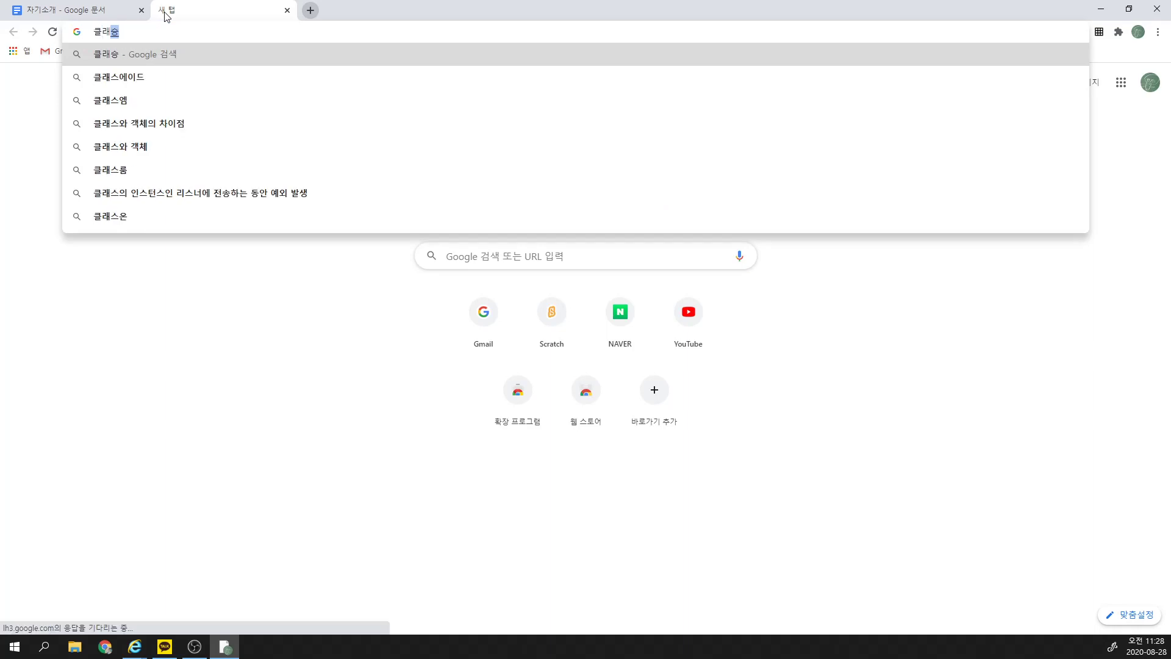
type("팅")
key("Return")
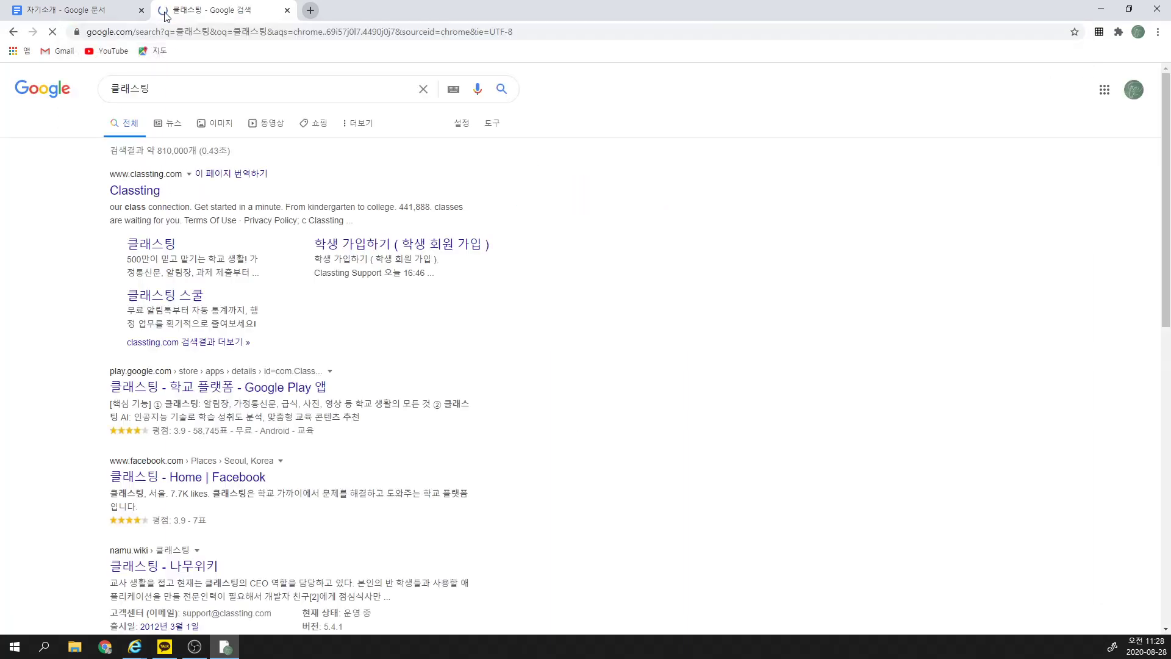
left_click(139, 192)
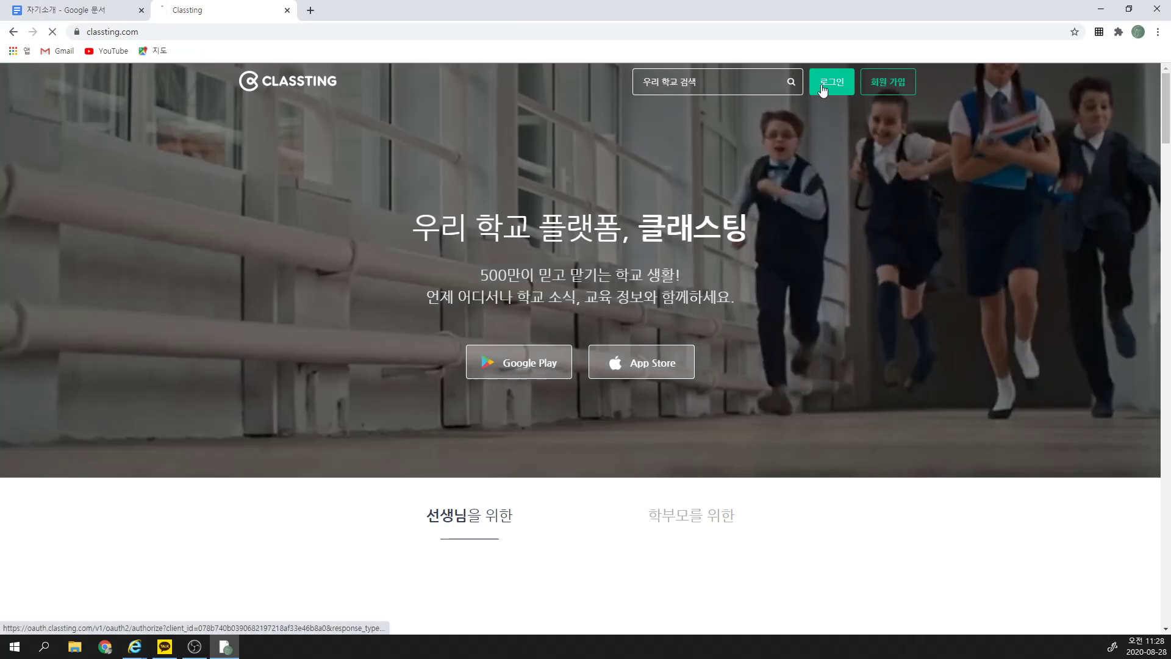
Step: Log in to Classting with the saved account ID
left_click(826, 89)
type("ㅡㅑㅜ")
key("BackSpace")
key("BackSpace")
key("BackSpace")
type("mar")
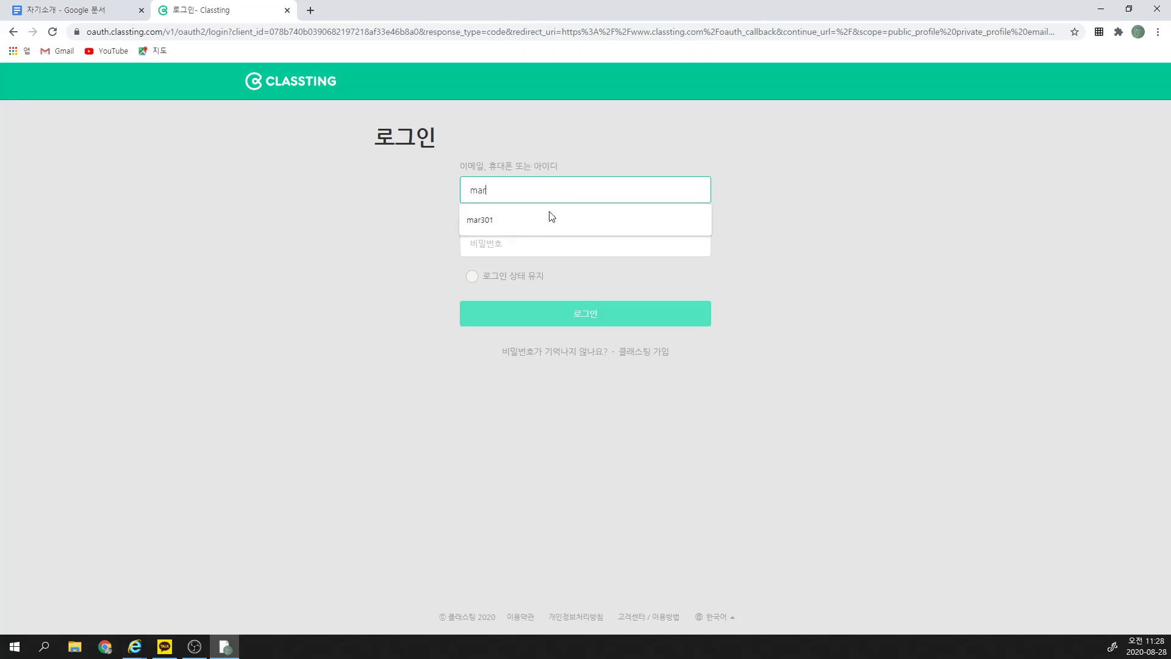
left_click(552, 216)
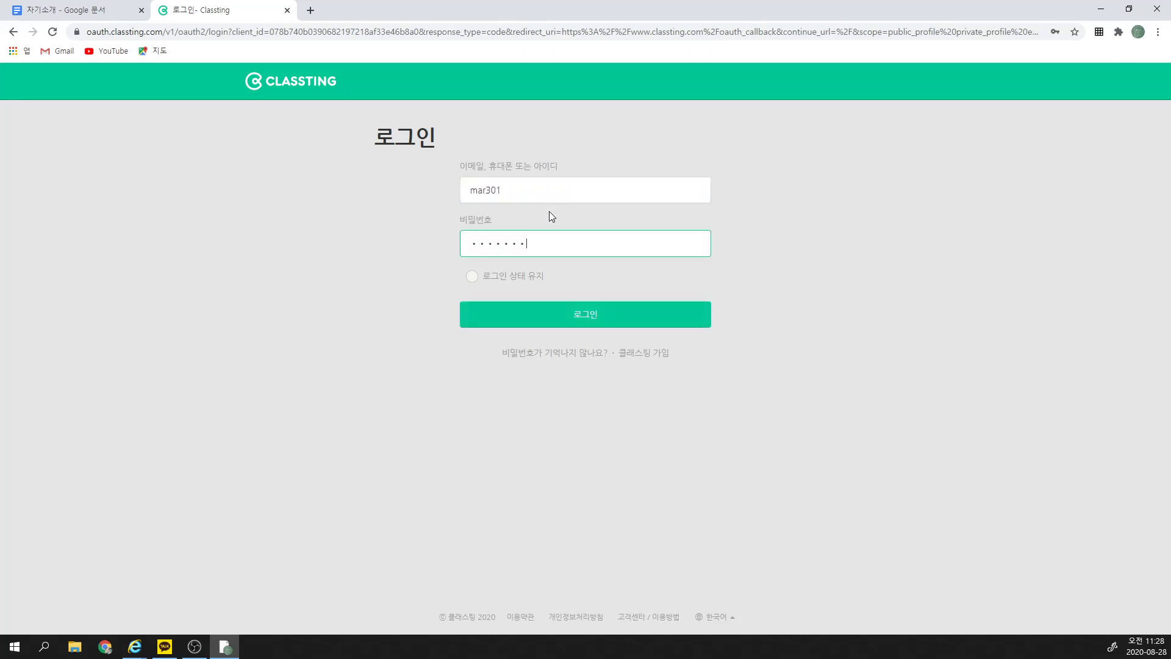
key("Return")
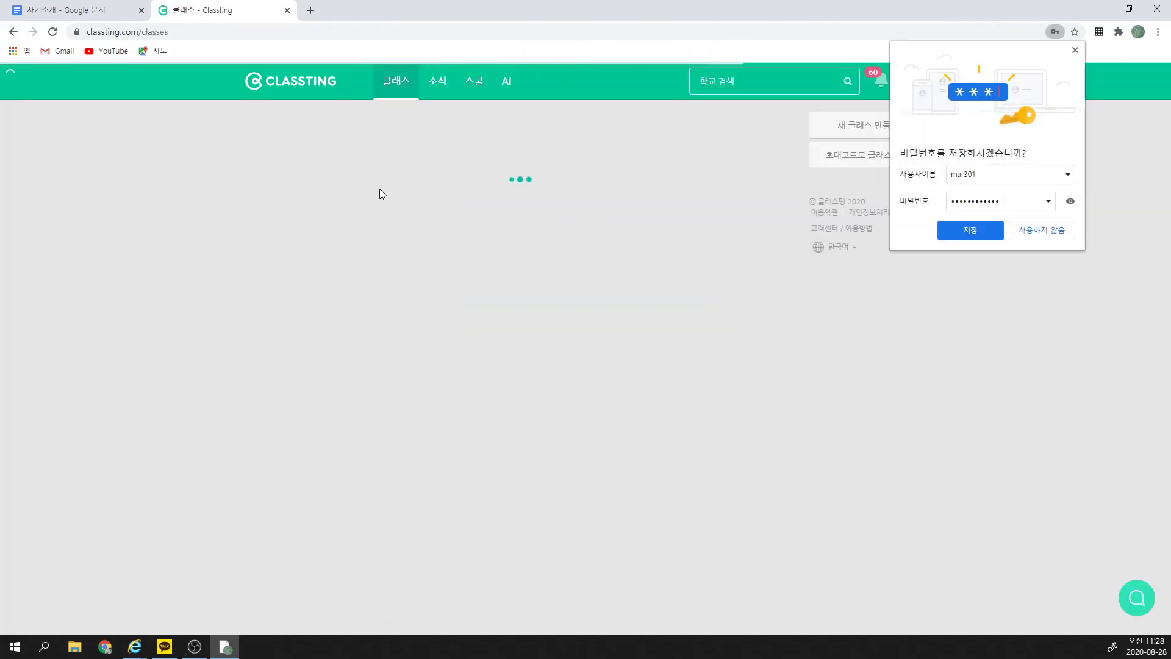
Step: Open the 2 - 3반 class and scroll through its posts
left_click(311, 201)
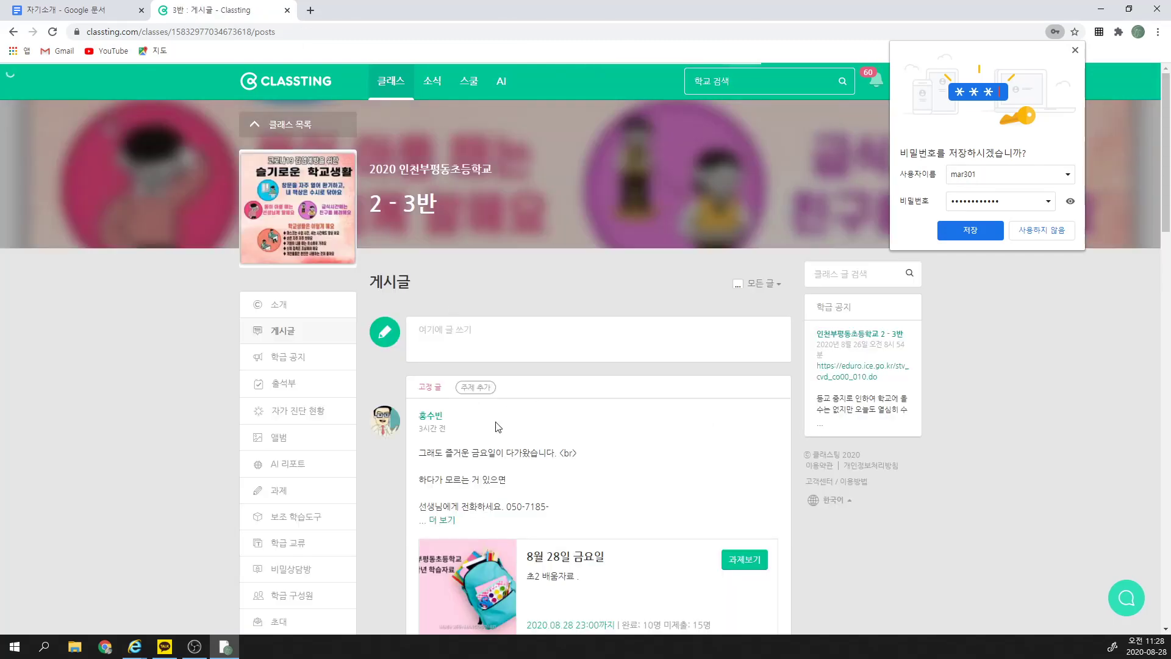
scroll(530, 422, "down", 2)
scroll(528, 420, "down", 3)
Step: Paste the 자기소개 link as a reply under the 8월 28일 post, then verify it opens
left_click(494, 360)
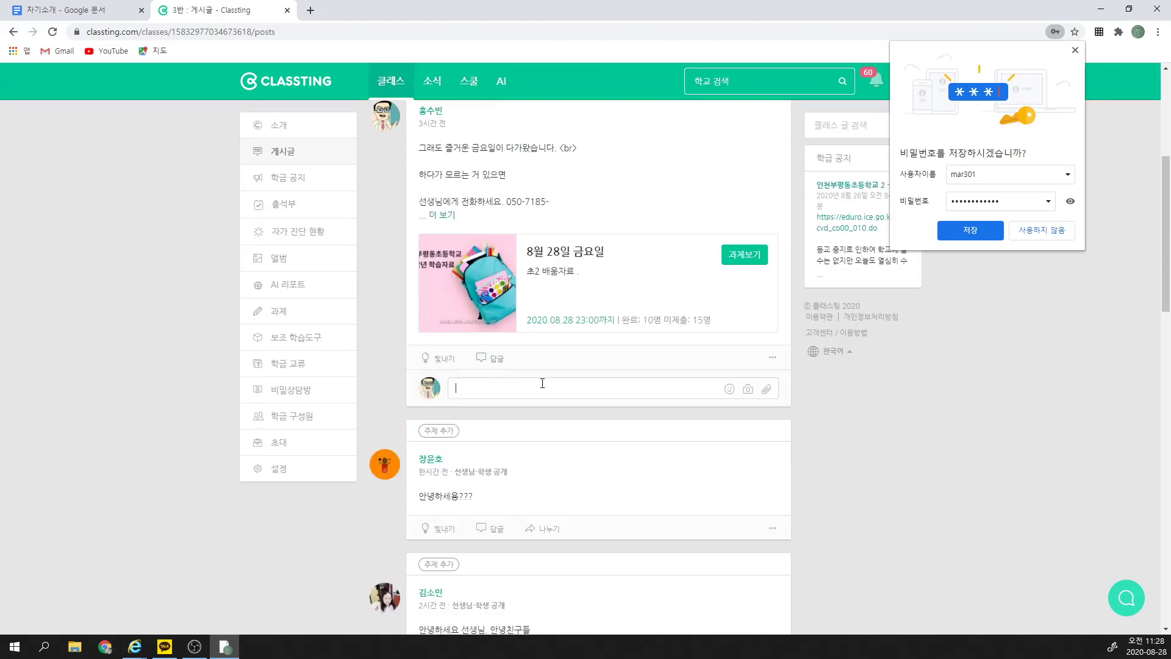
right_click(516, 392)
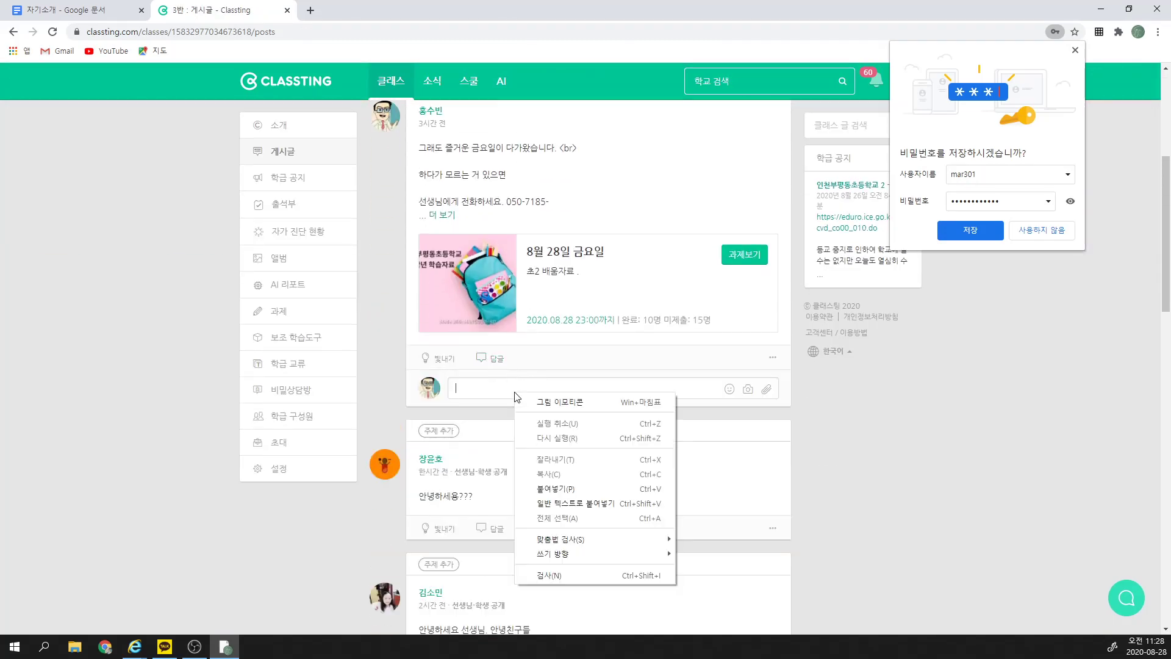
left_click(569, 490)
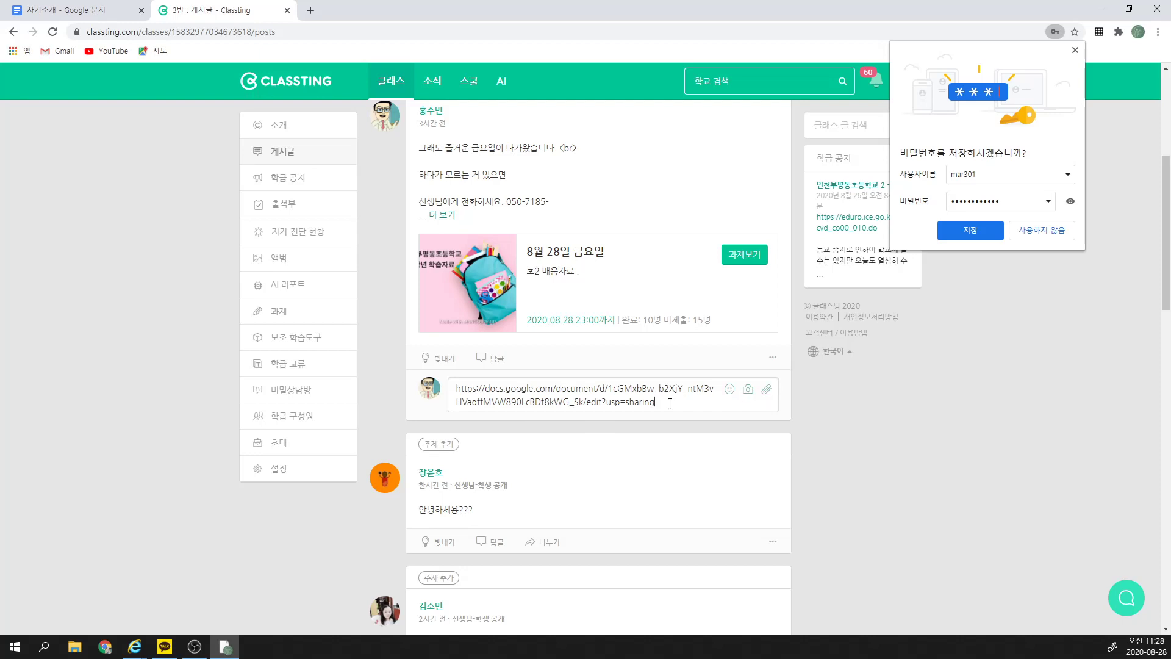
key("Return")
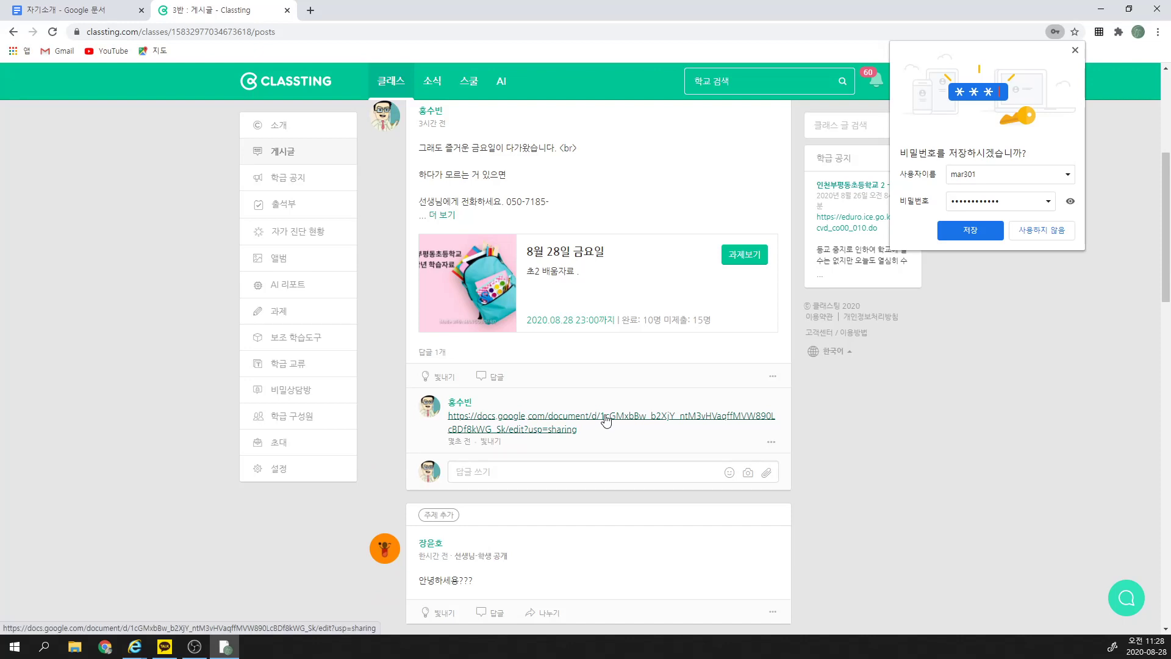
left_click(606, 419)
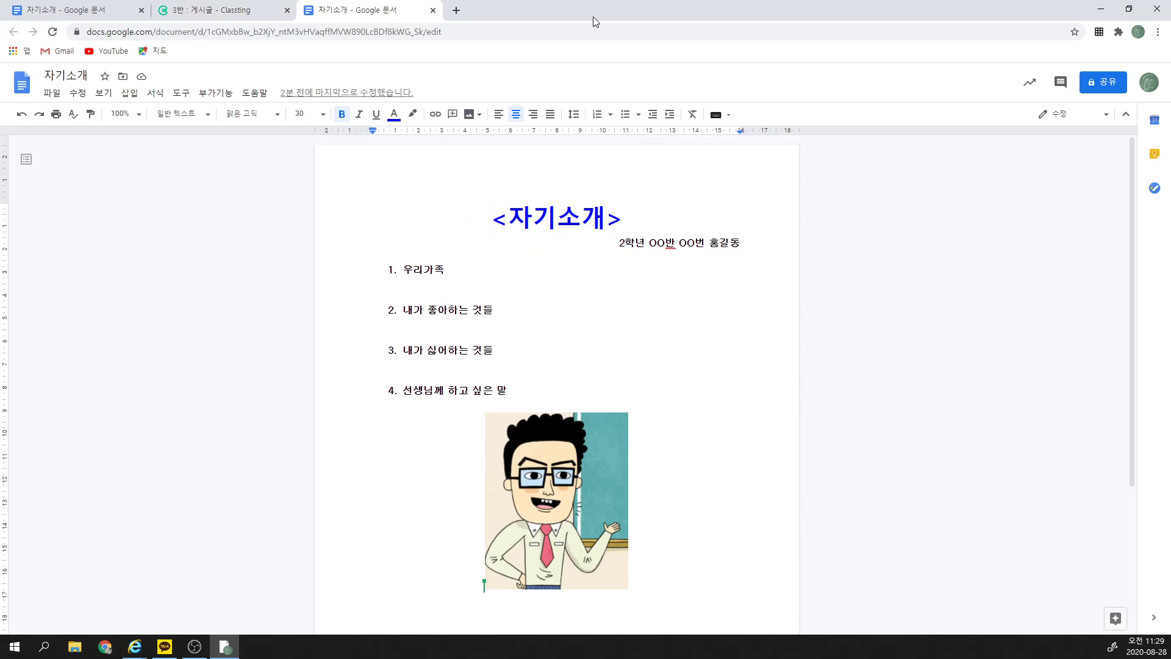
left_click(434, 11)
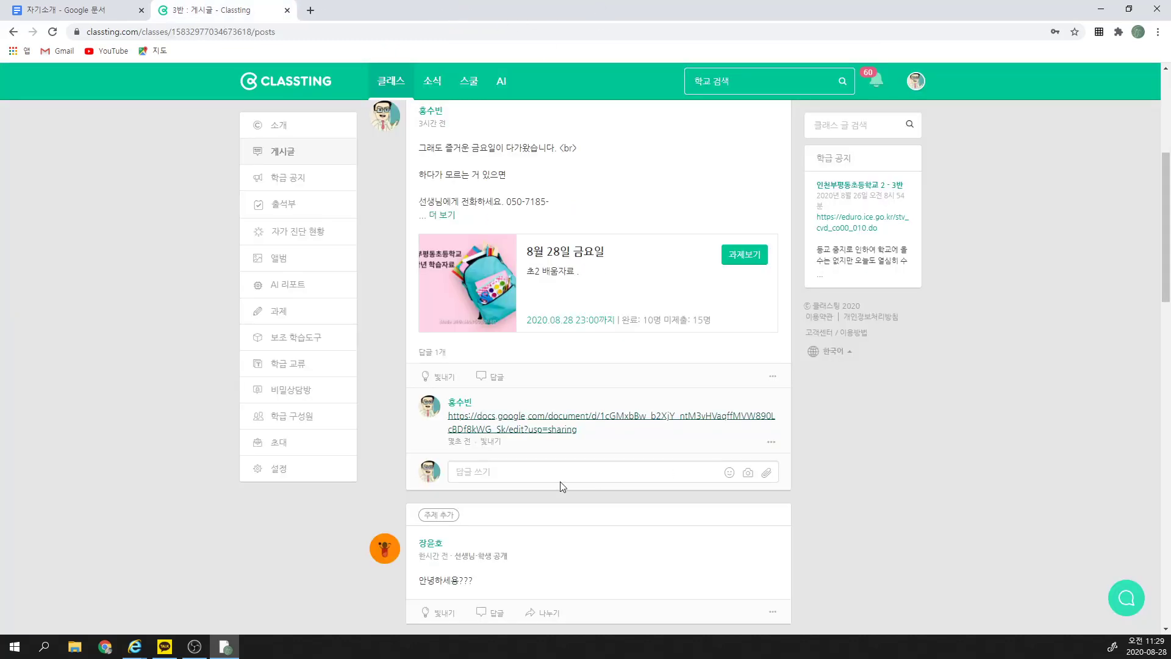